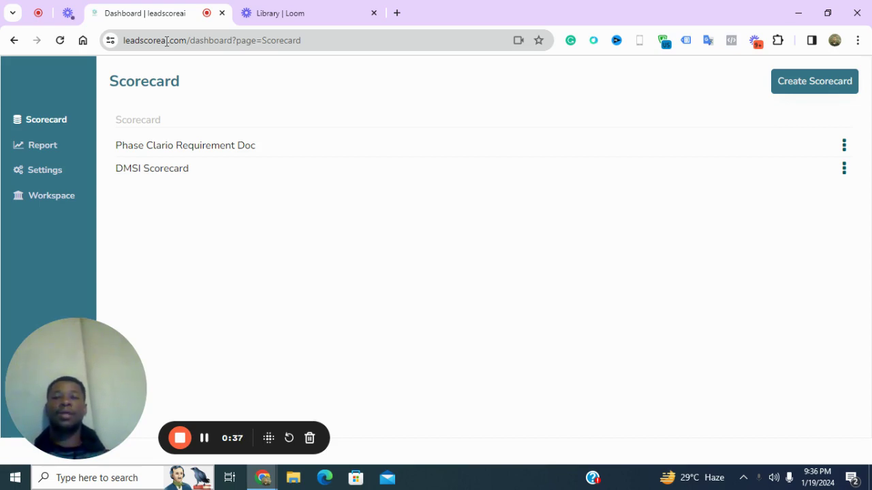
Start a new scorecard named 'Lifestyte skincare scorecard'
left_click(779, 83)
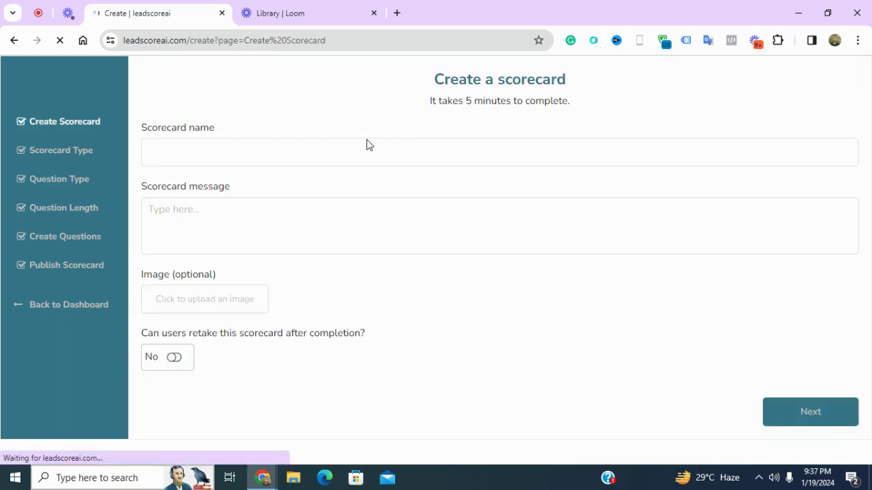
left_click(339, 148)
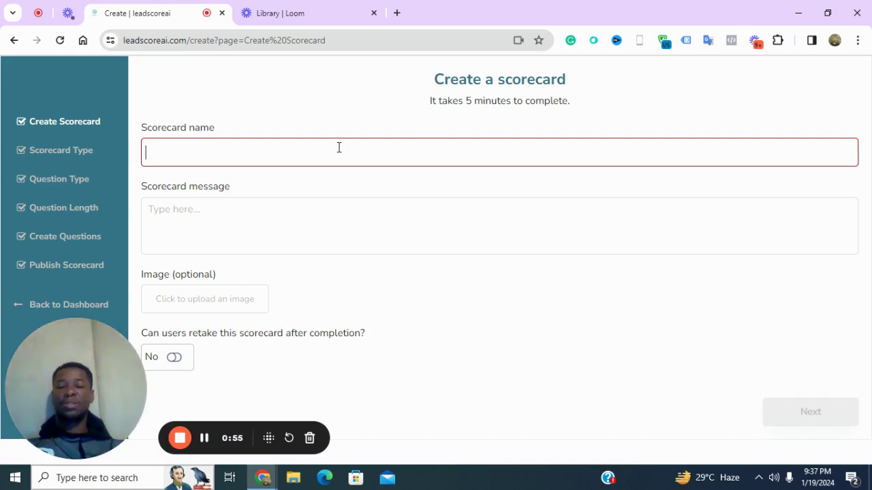
type("Lifestyre")
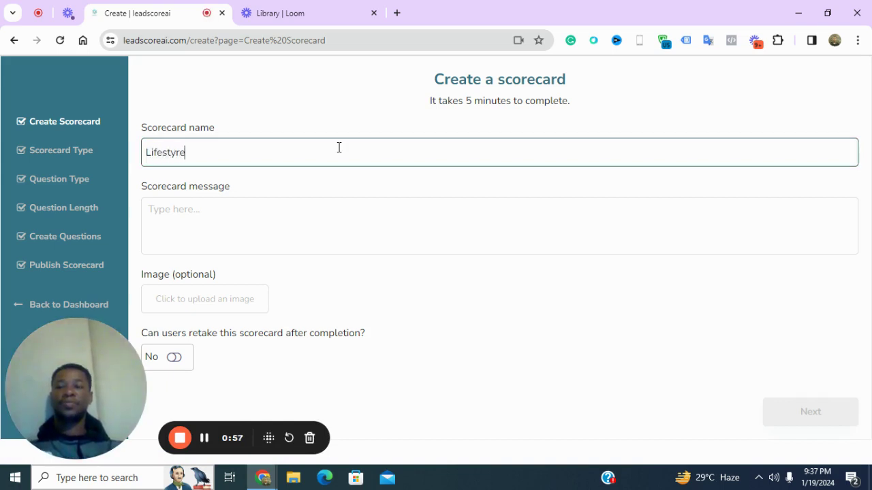
key("BackSpace")
key("BackSpace")
type("te skincare")
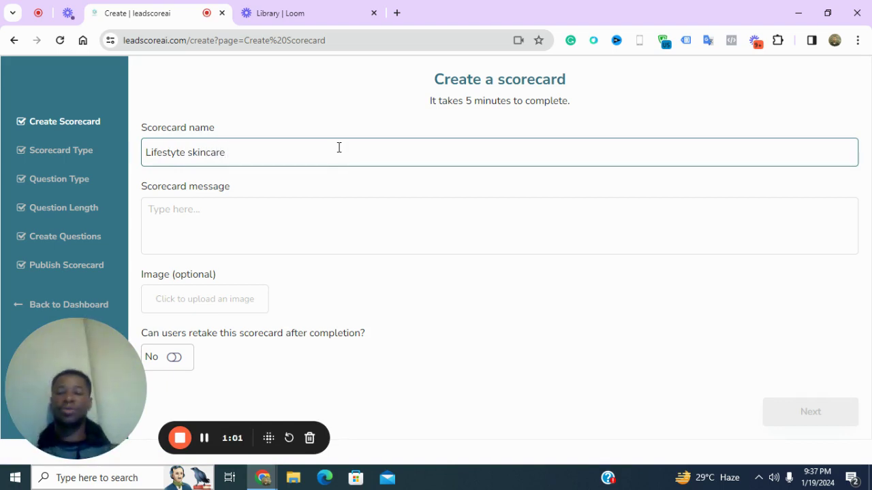
type(" scorecard")
Set the scorecard message to 'How effective is your skincare routine?'
key("Tab")
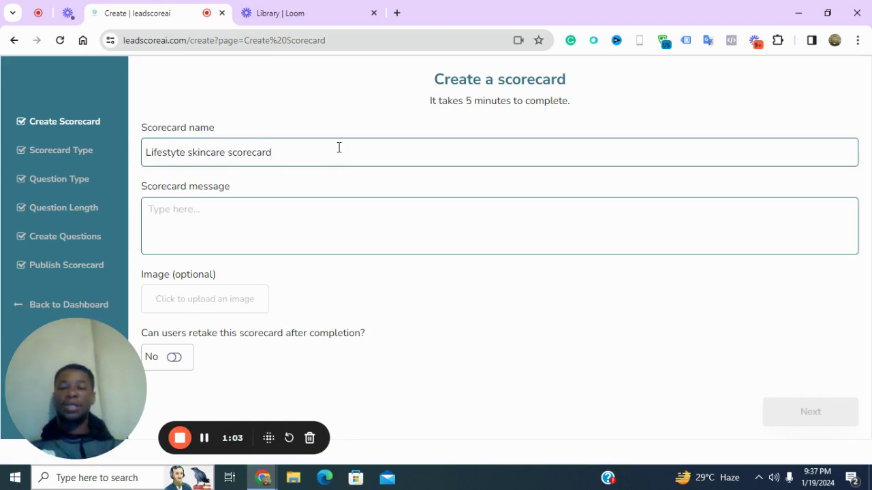
type("How well do")
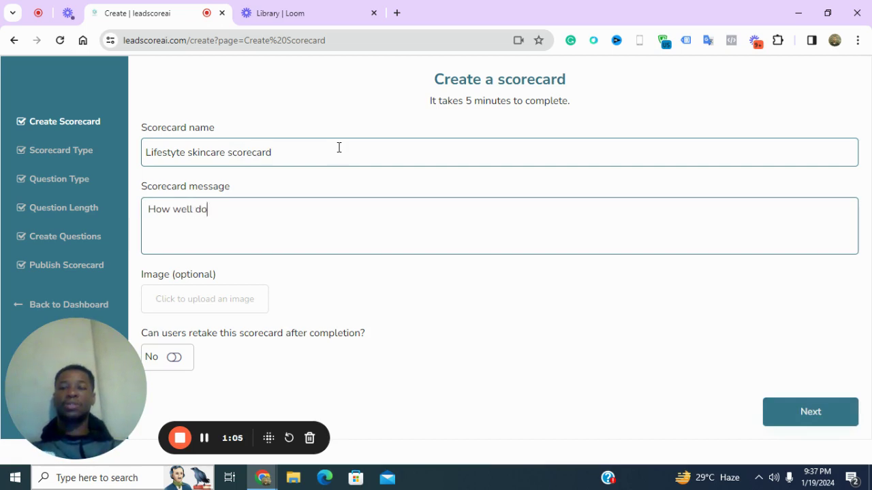
type(" you know your")
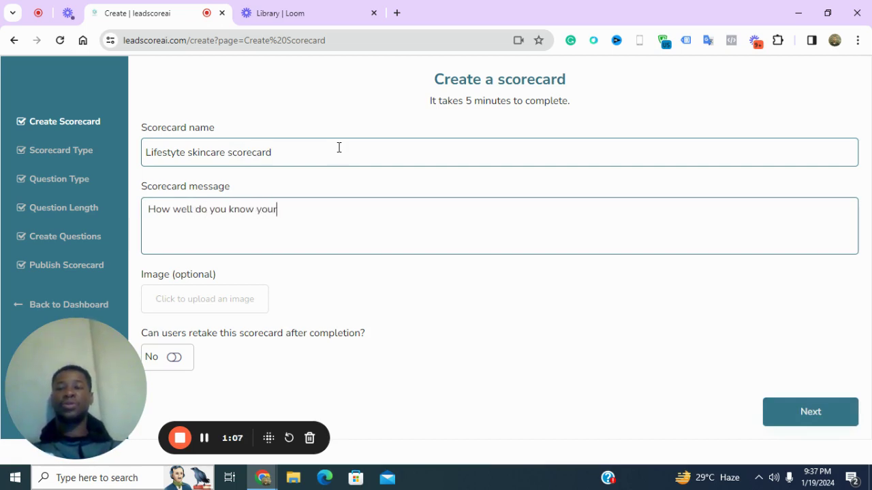
type(" skin")
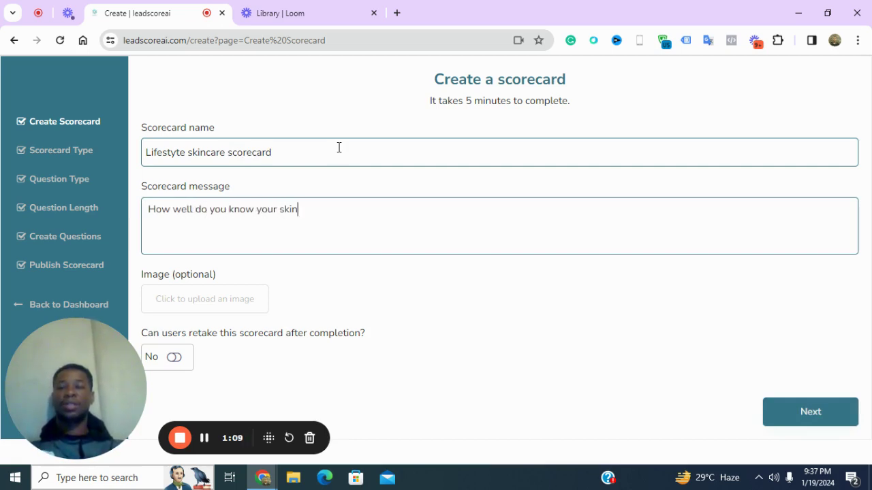
type("care routin")
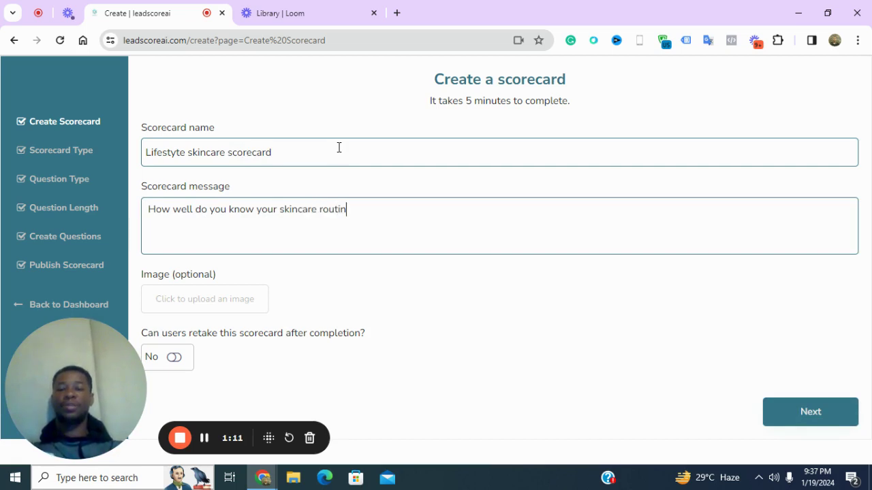
type("e")
key("ctrl+a")
type("How ")
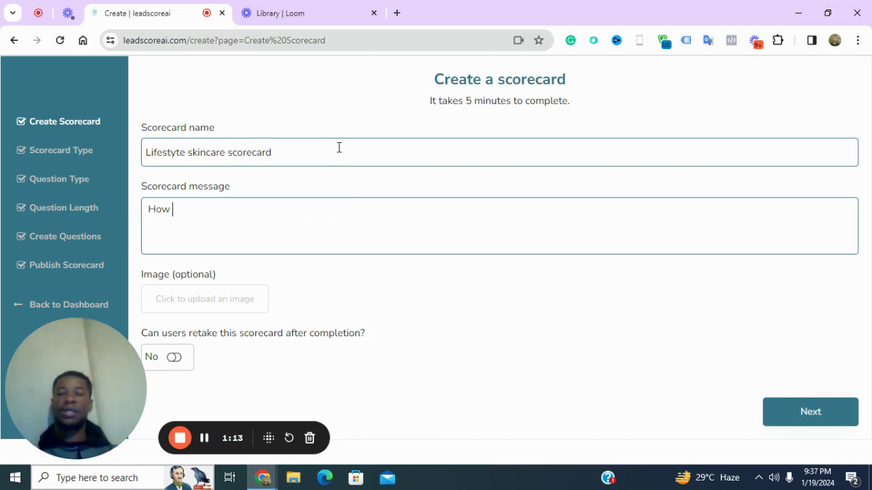
type("amaz")
key("BackSpace")
key("BackSpace")
key("BackSpace")
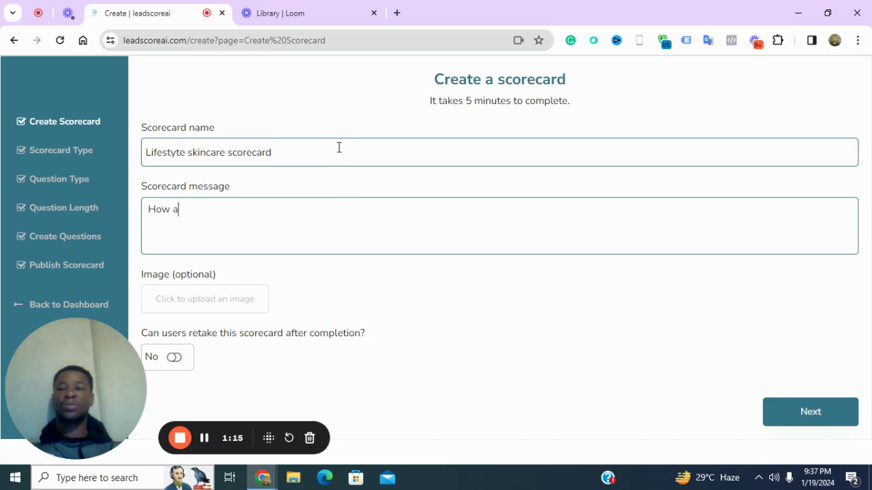
type("effective ")
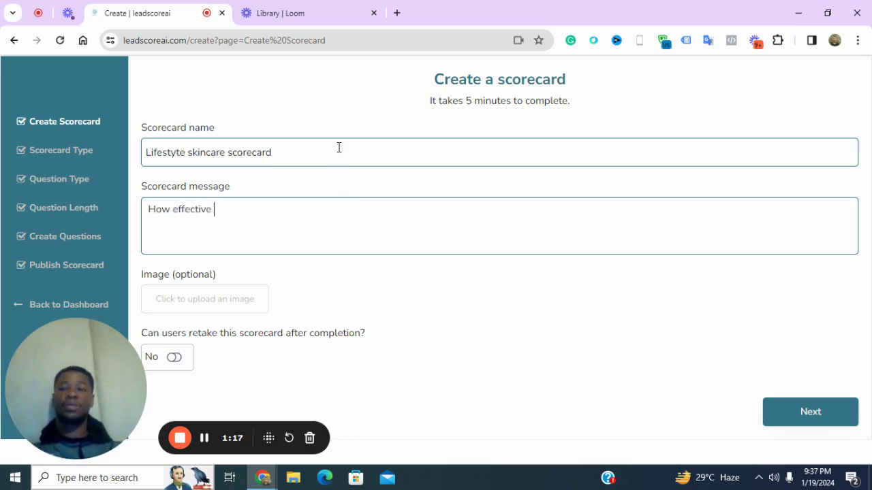
type("is yo")
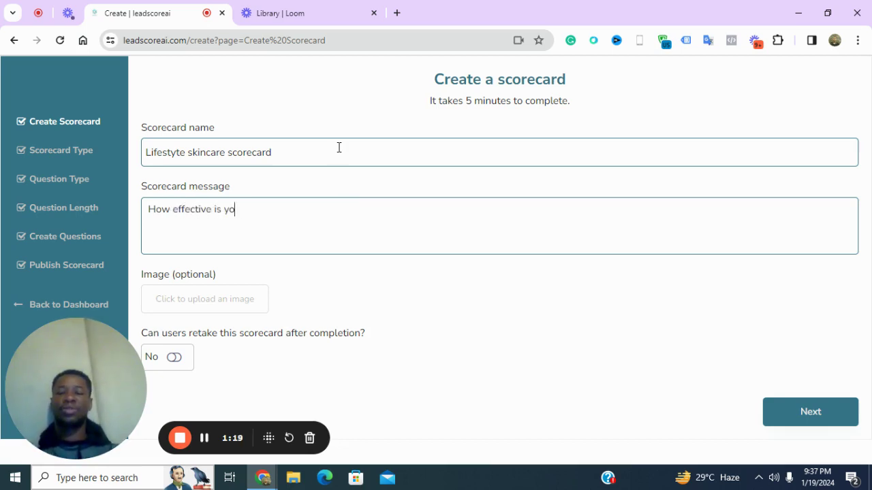
type("ur skincare routing")
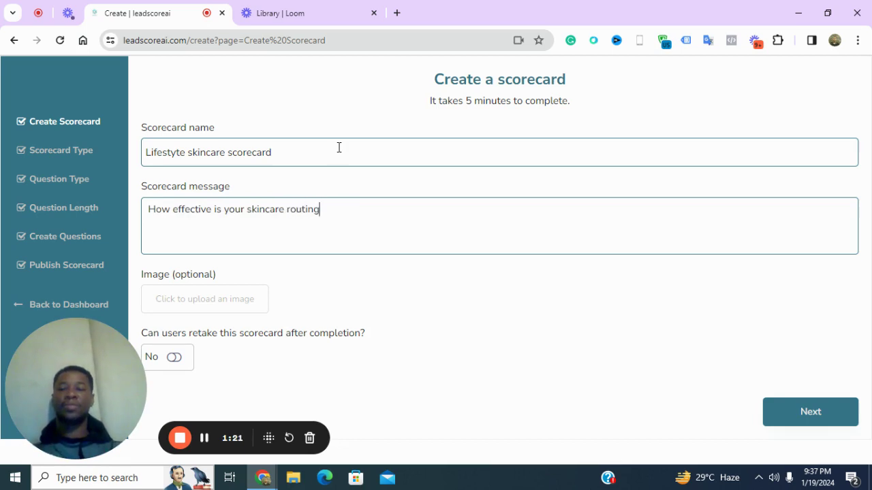
key("BackSpace")
type("e?")
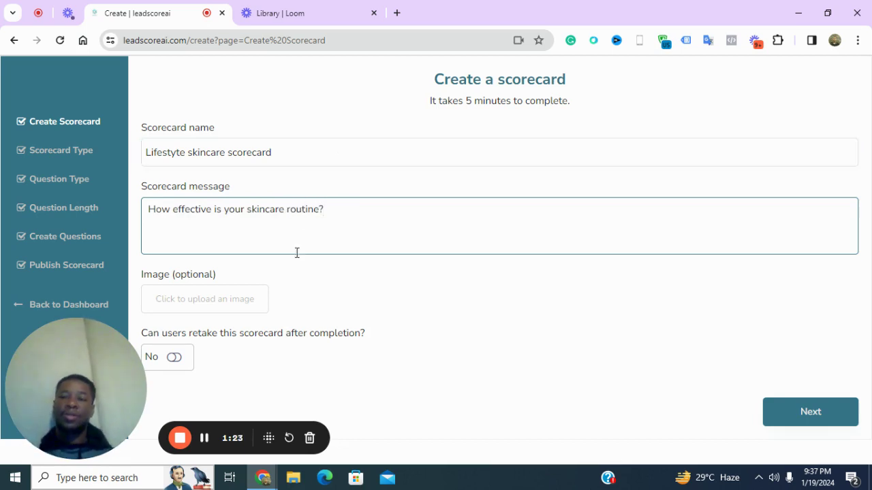
left_click(235, 310)
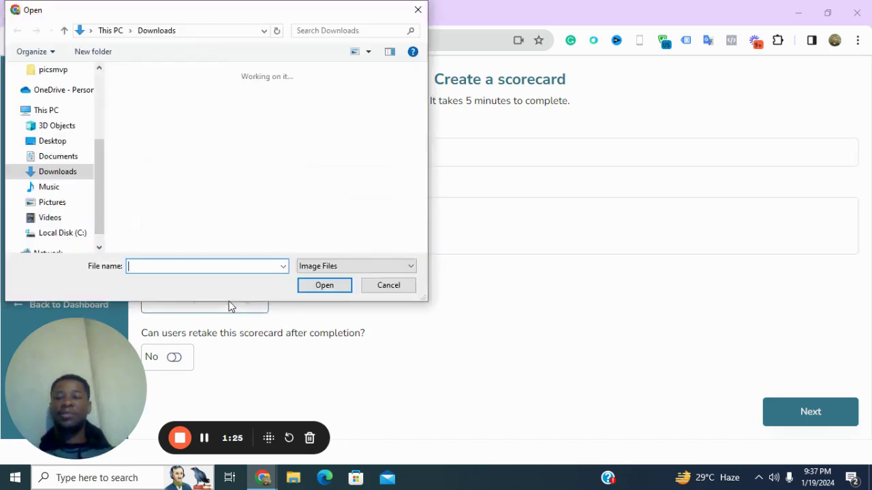
Upload the Skincare photo as the scorecard image and set retake after completion to Yes
left_click(151, 126)
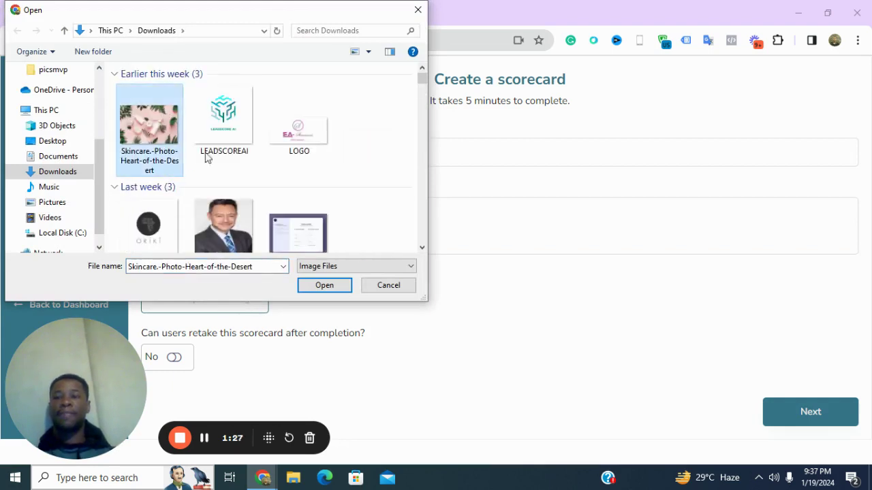
left_click(312, 291)
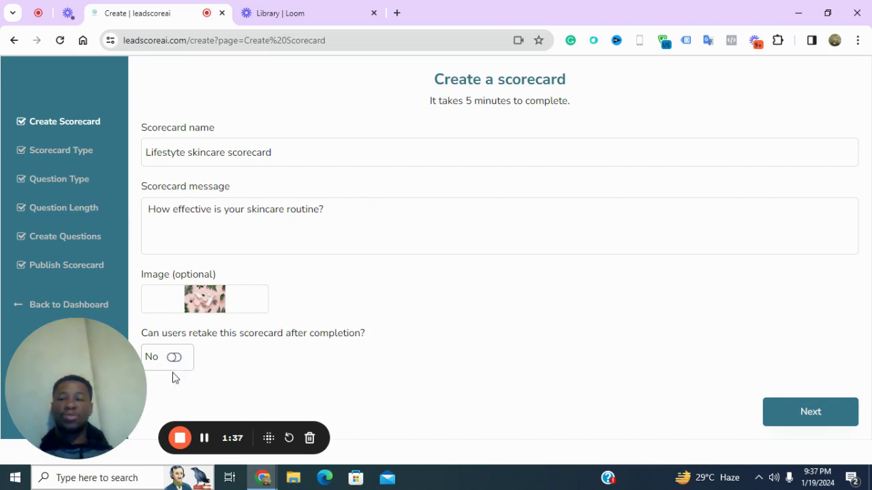
left_click(175, 358)
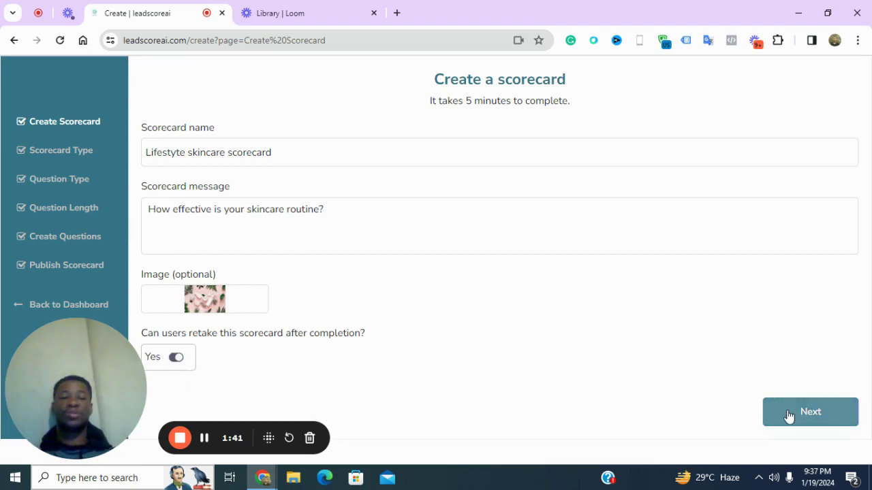
Choose Text to scorecard AI and describe it as testing skin knowledge and skincare routine efficiency
left_click(788, 414)
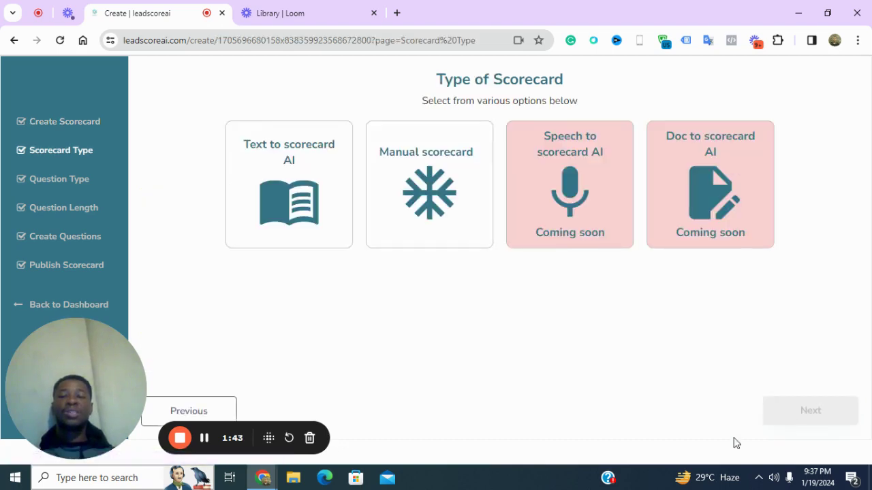
left_click(274, 219)
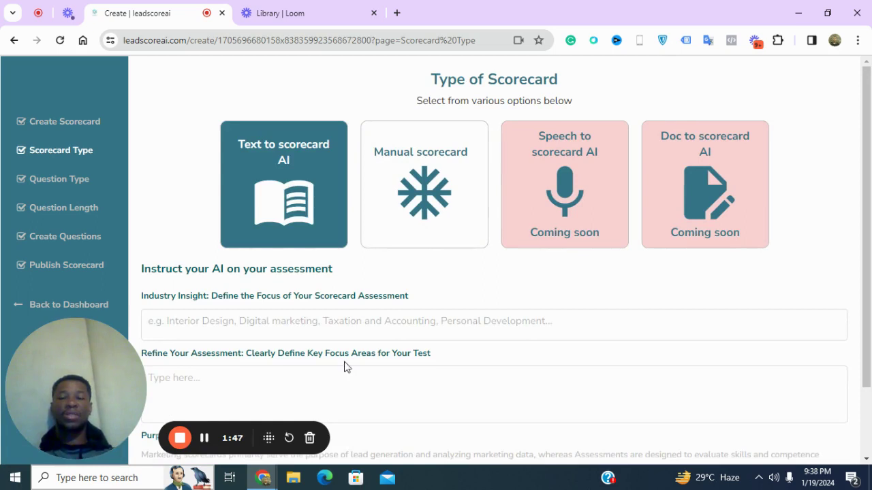
scroll(327, 341, "down", 2)
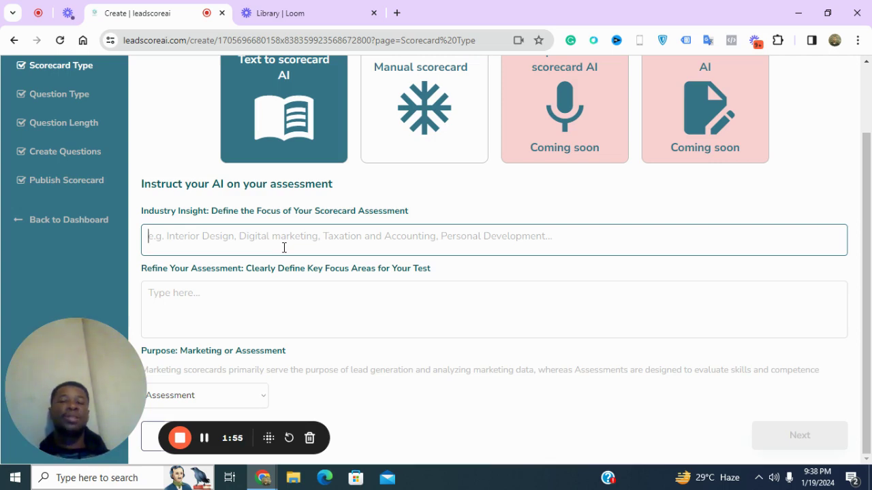
type("How well do")
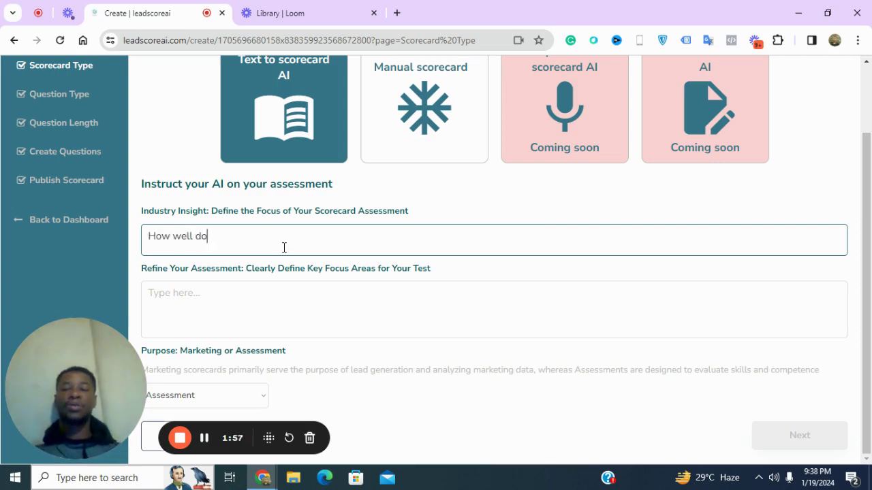
type(" you know you")
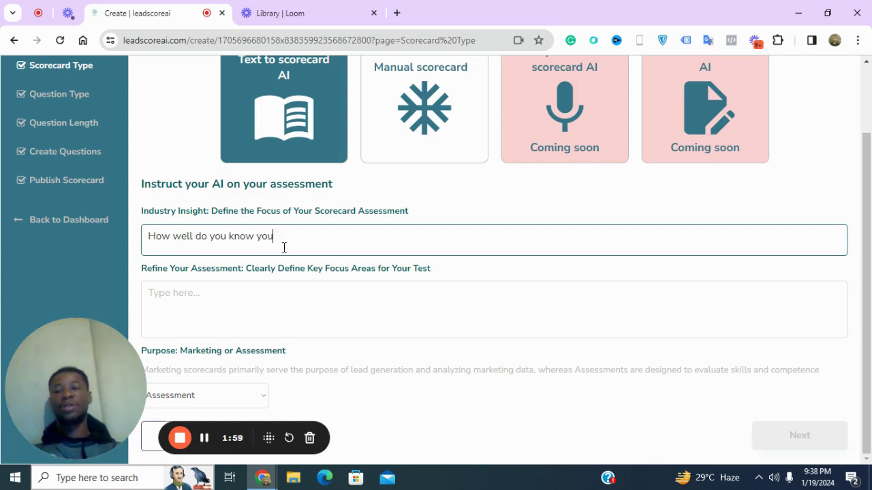
type("r skin,")
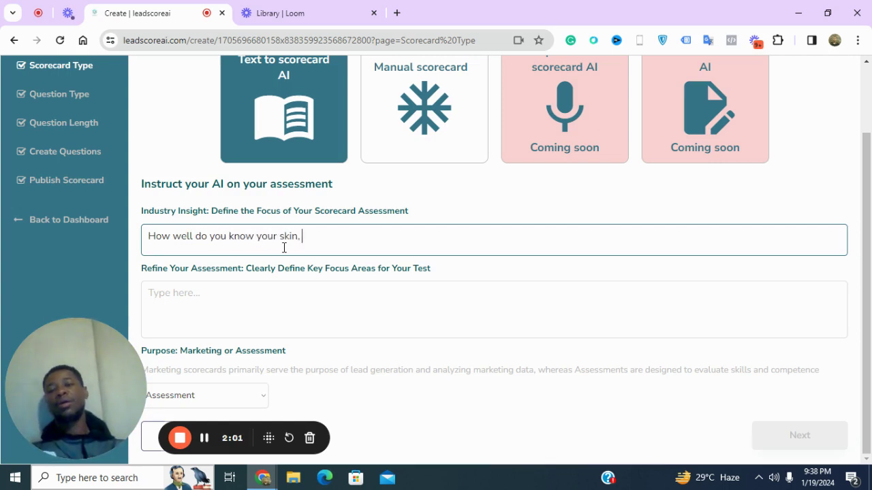
type(" skincare")
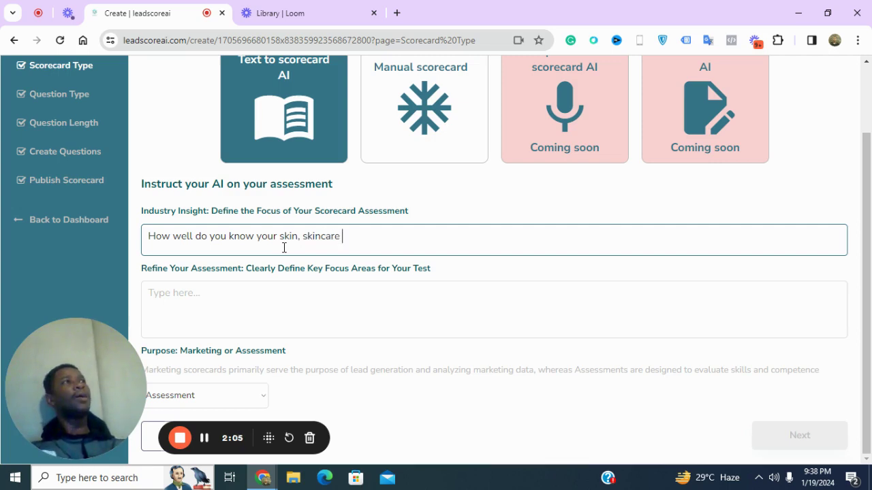
key("BackSpace")
key("BackSpace")
key("BackSpace")
key("BackSpace")
key("BackSpace")
key("BackSpace")
key("BackSpace")
key("BackSpace")
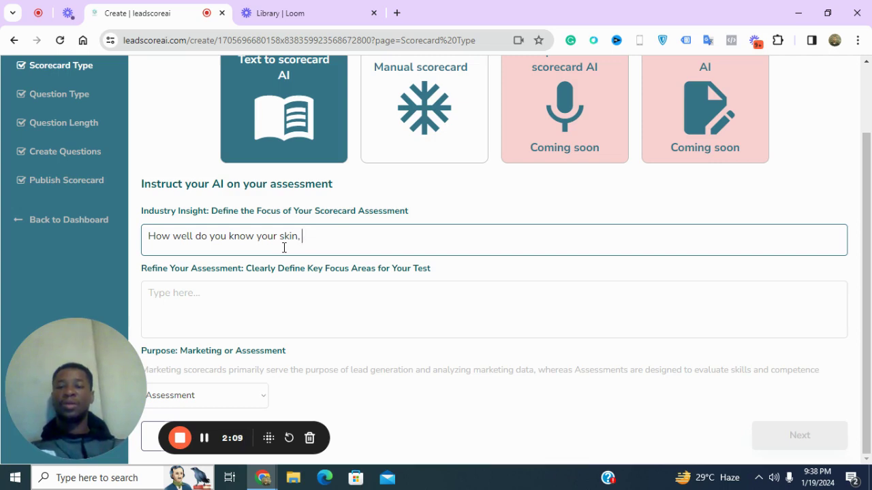
type("test ")
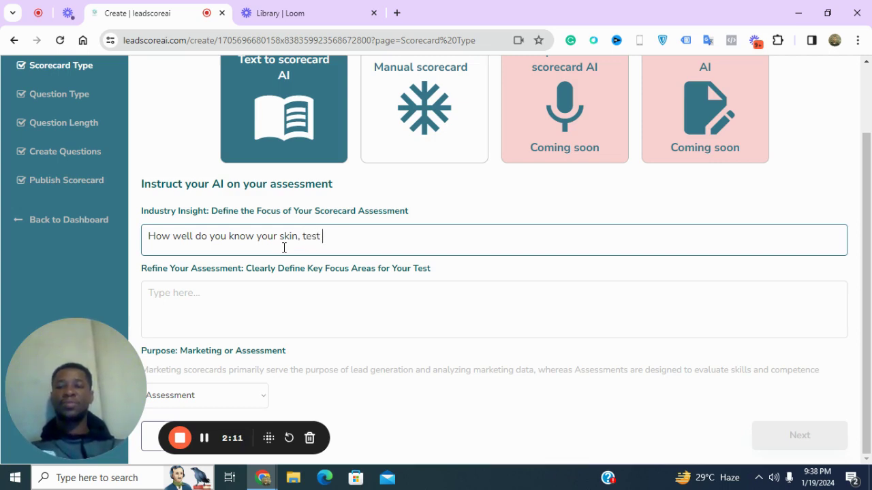
type("out your skin")
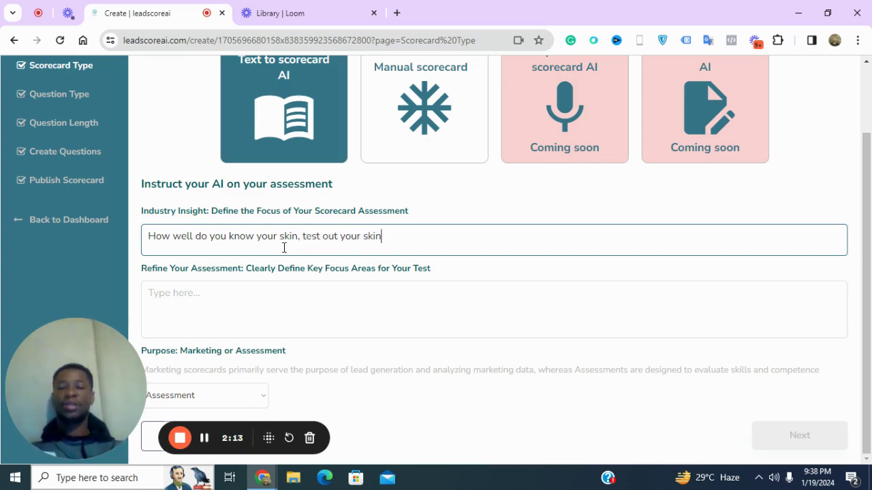
type("care routing")
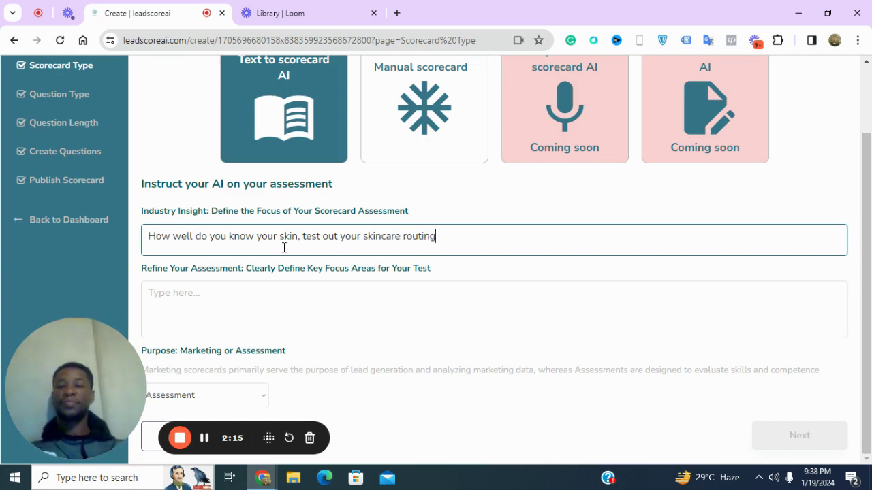
key("BackSpace")
type("e and it's e")
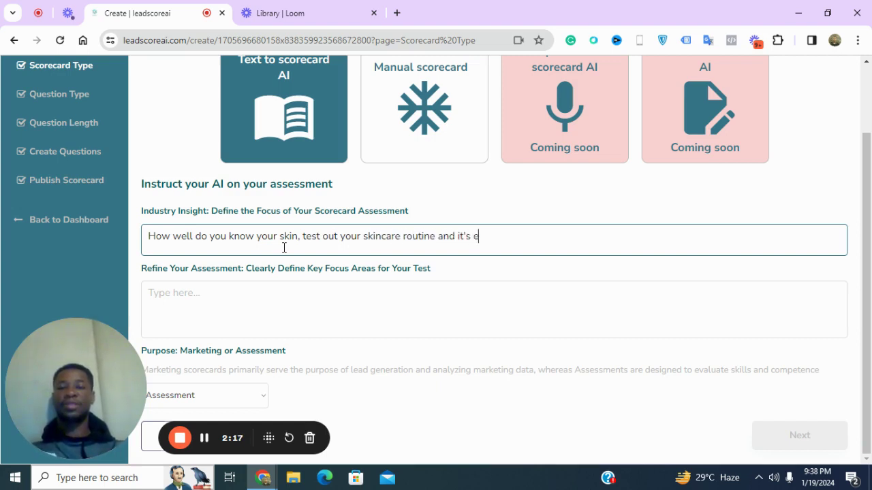
type("fficiency")
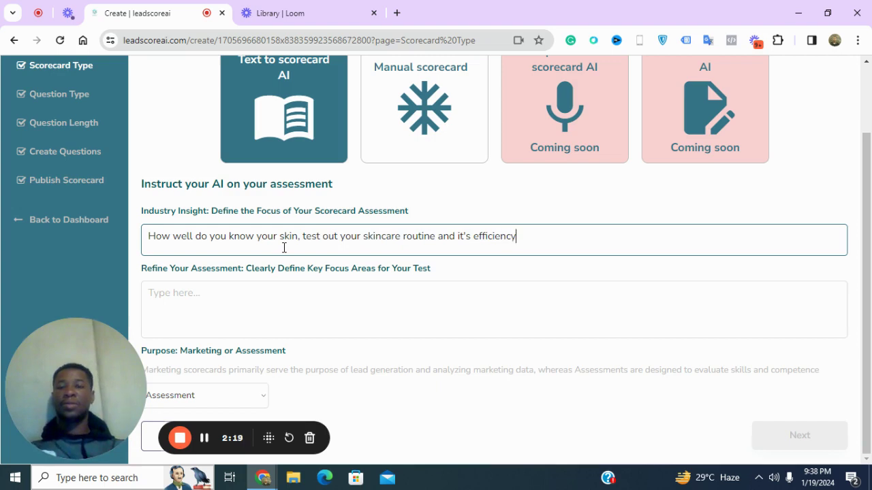
Enter 'eyecare, skincare, skincare routine' as the key focus areas
left_click(275, 316)
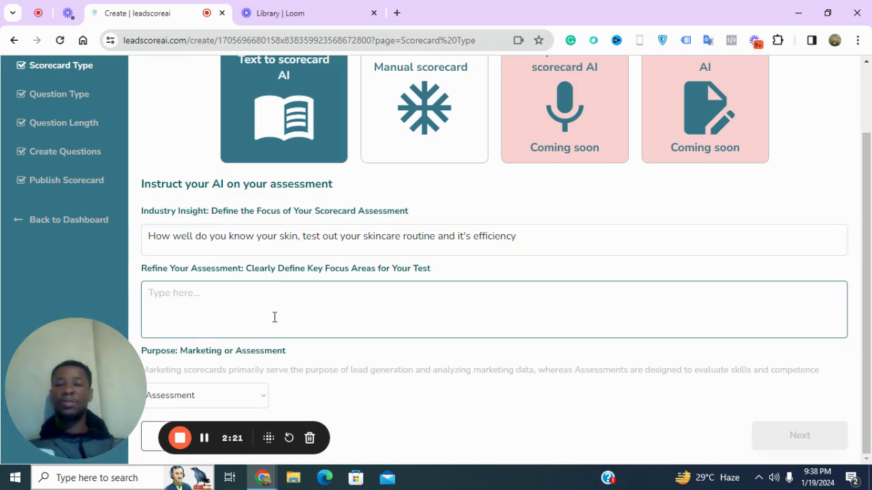
type("eyecar")
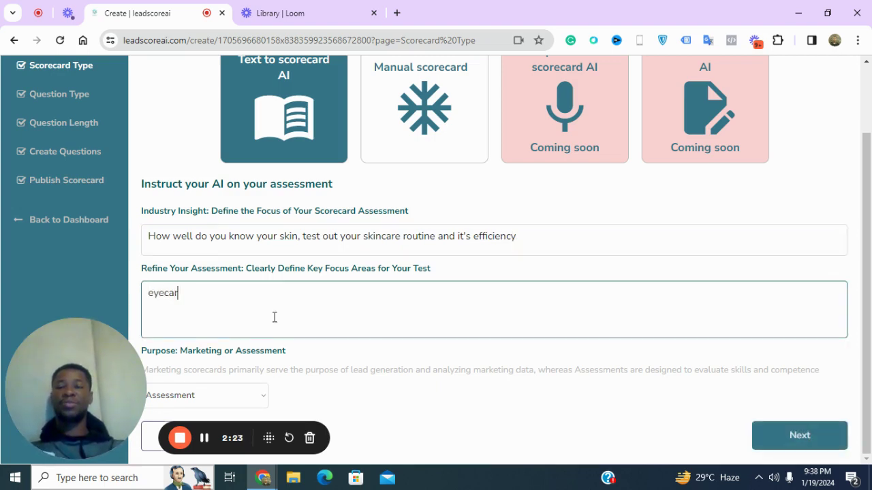
type("e, skin")
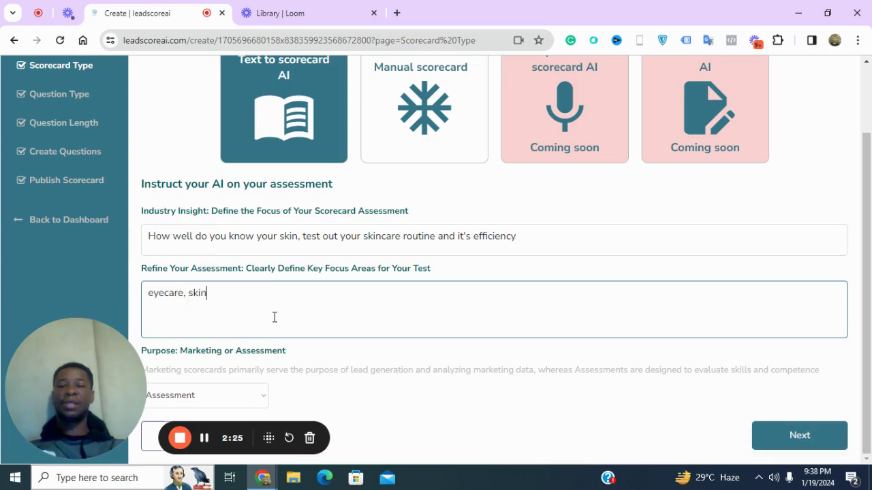
type("care, ")
type("s")
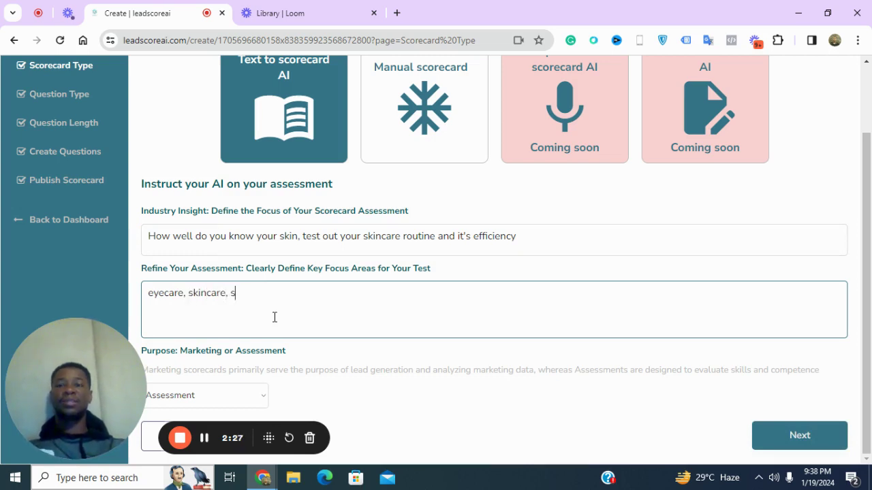
type("kincare routine,")
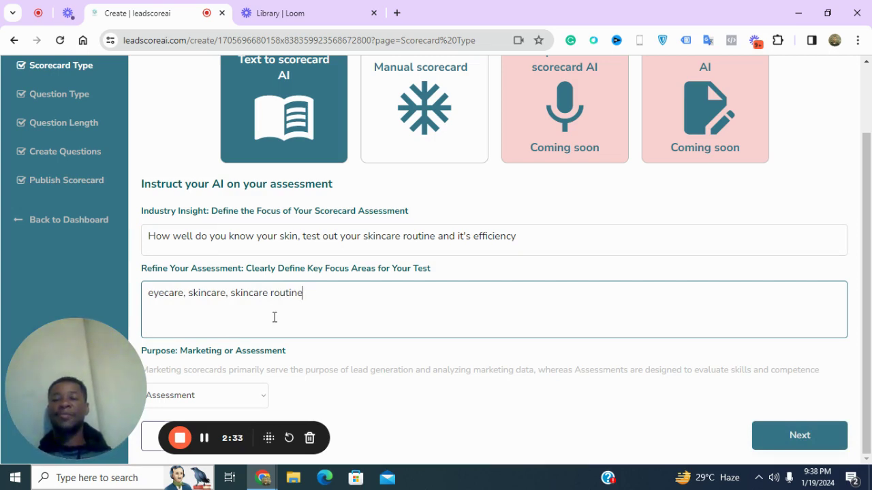
left_click(200, 402)
Set the purpose to Marketing and keep 10 questions to generate the list
left_click(198, 414)
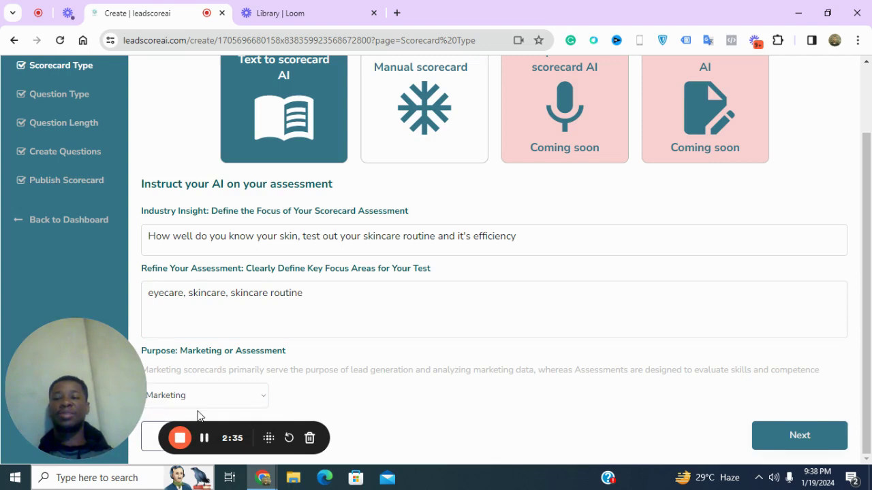
left_click(777, 435)
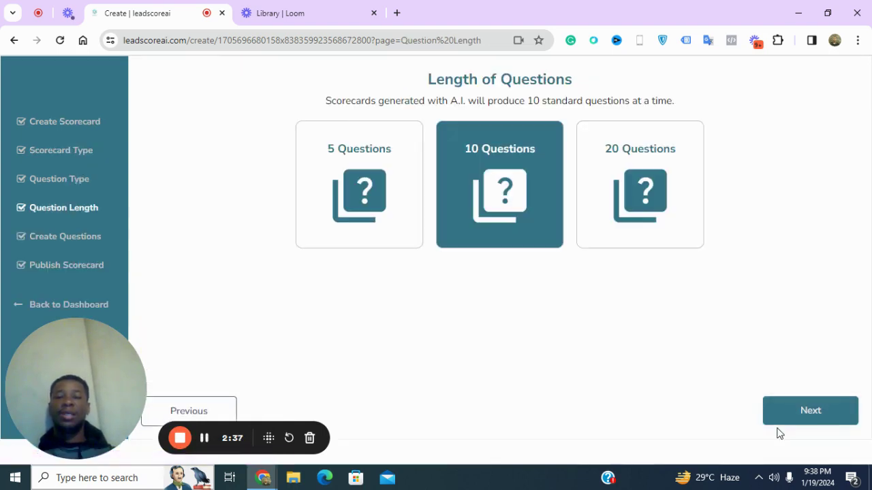
left_click(785, 413)
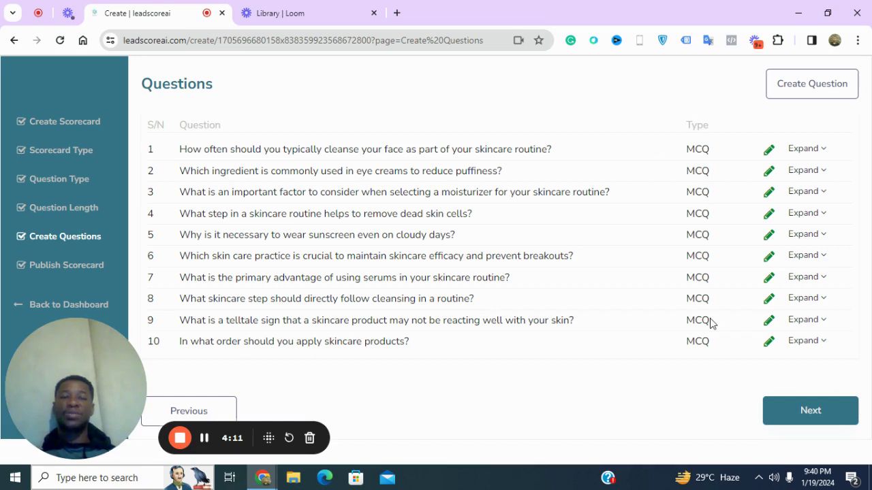
Edit question 1's scores, setting Twice a day to 100% and Once a week to 75%
left_click(798, 149)
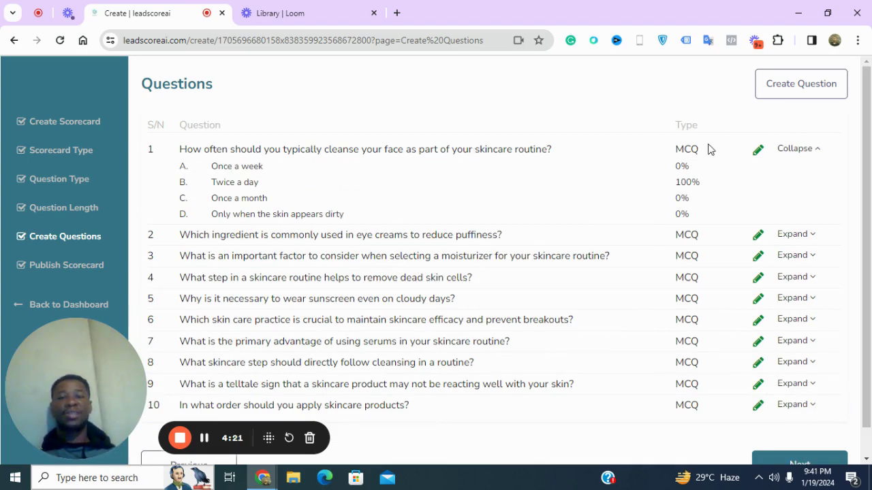
left_click(761, 153)
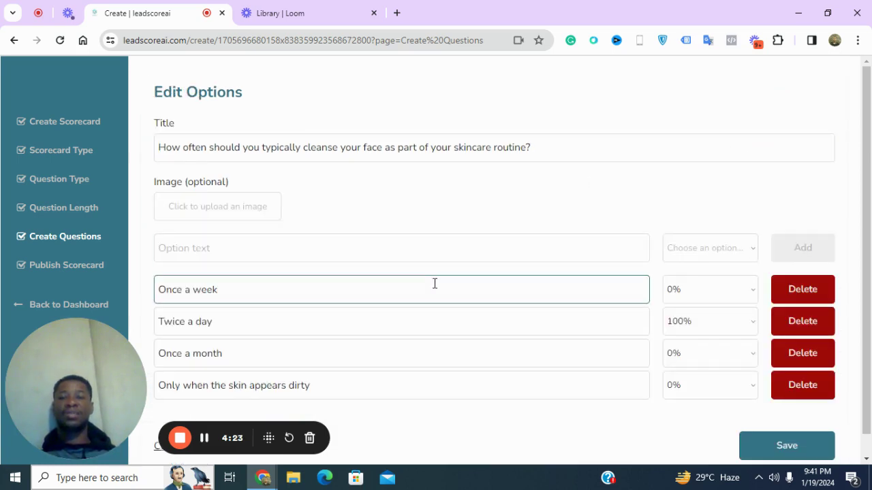
scroll(434, 286, "down", 1)
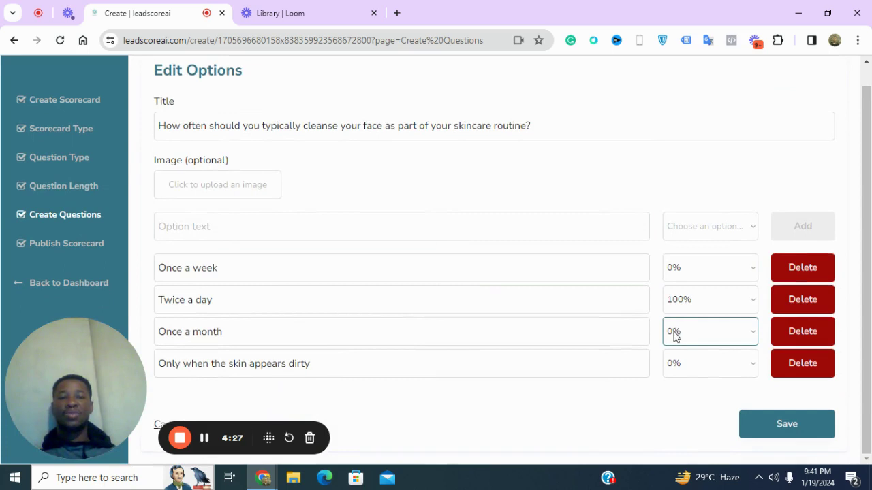
left_click(673, 270)
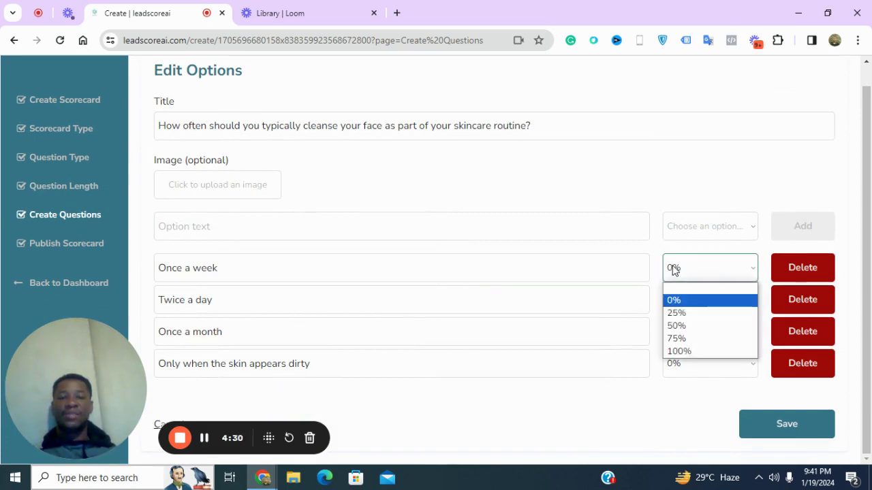
left_click(676, 315)
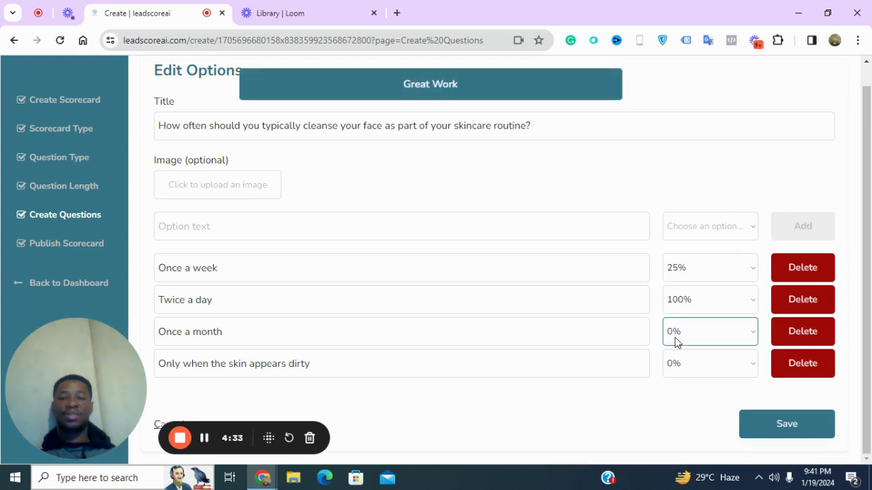
left_click(674, 372)
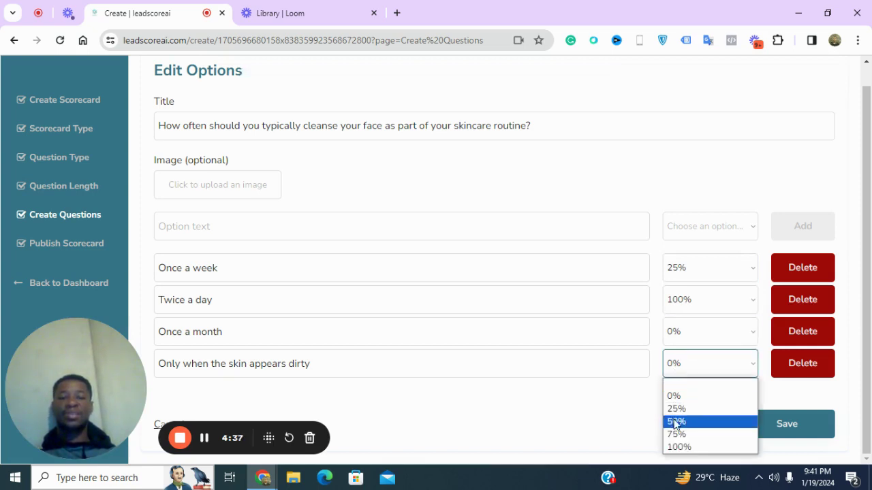
left_click(677, 408)
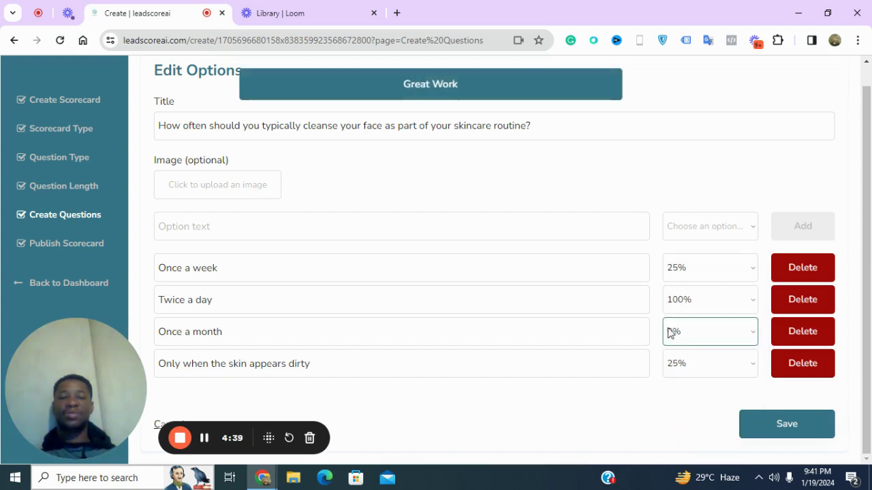
left_click(688, 307)
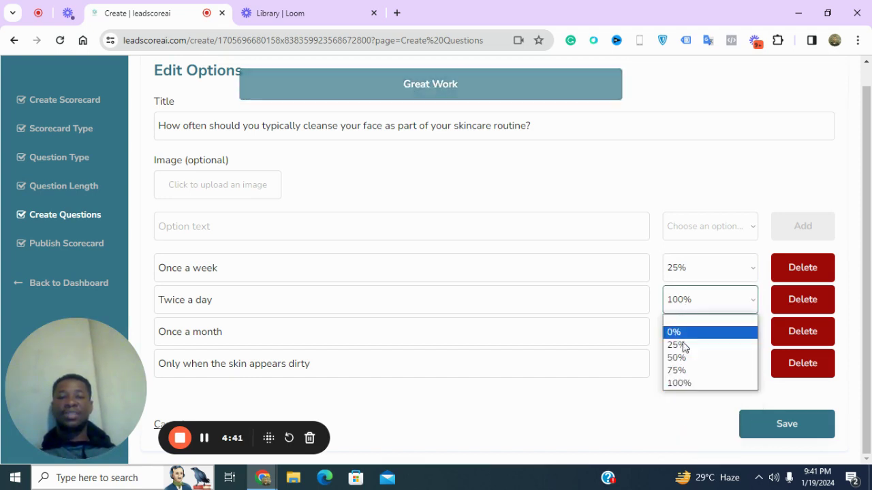
left_click(683, 383)
left_click(669, 272)
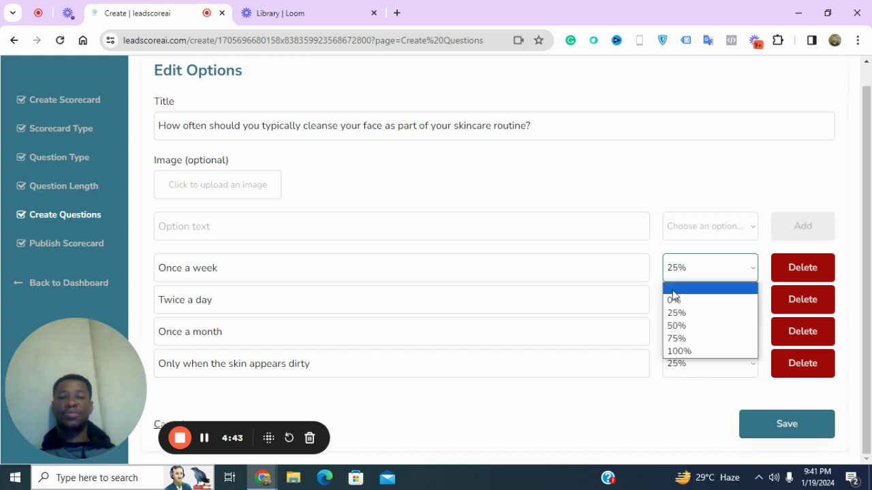
left_click(673, 341)
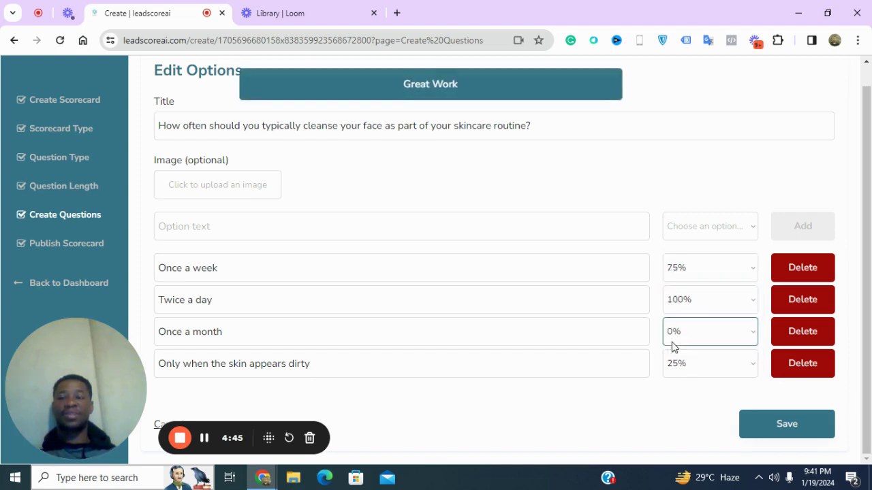
Score Once a month 25% and Only when dirty 0%, then save question 1
left_click(672, 344)
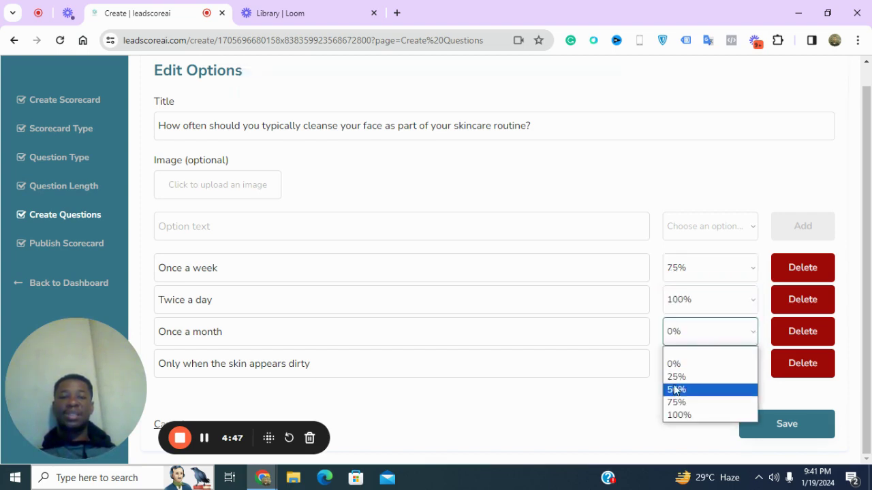
left_click(675, 389)
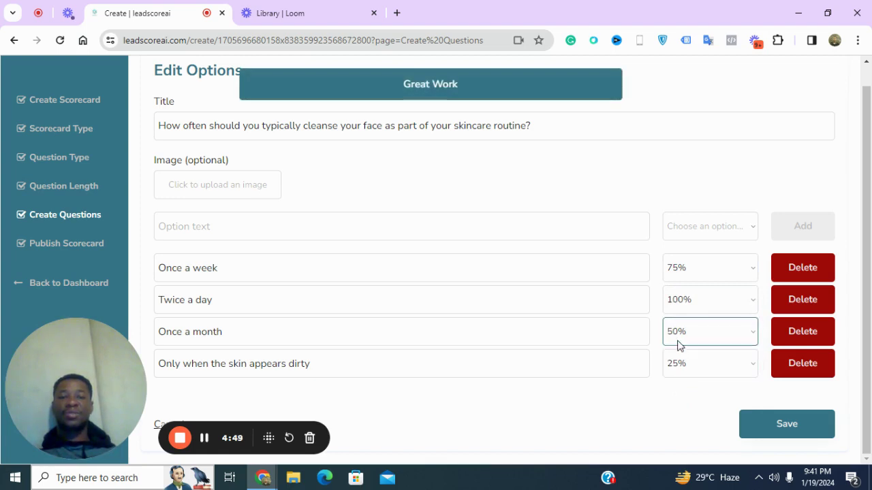
left_click(675, 339)
left_click(674, 375)
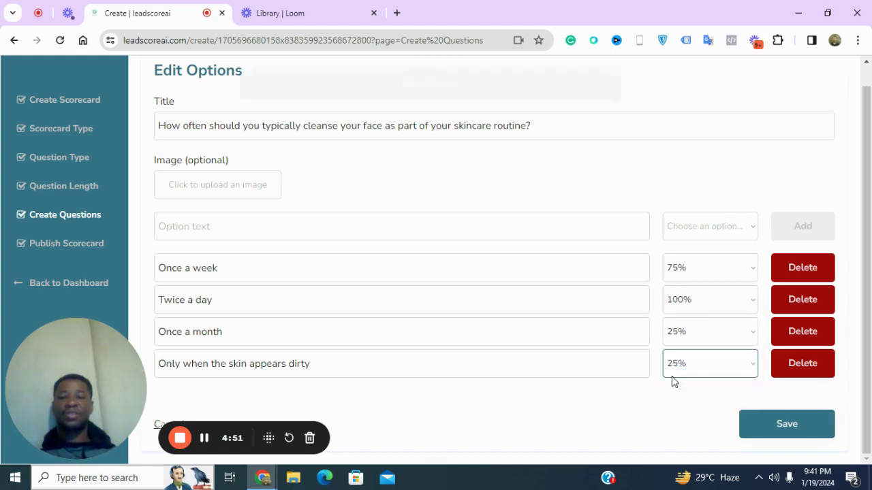
left_click(673, 366)
left_click(674, 395)
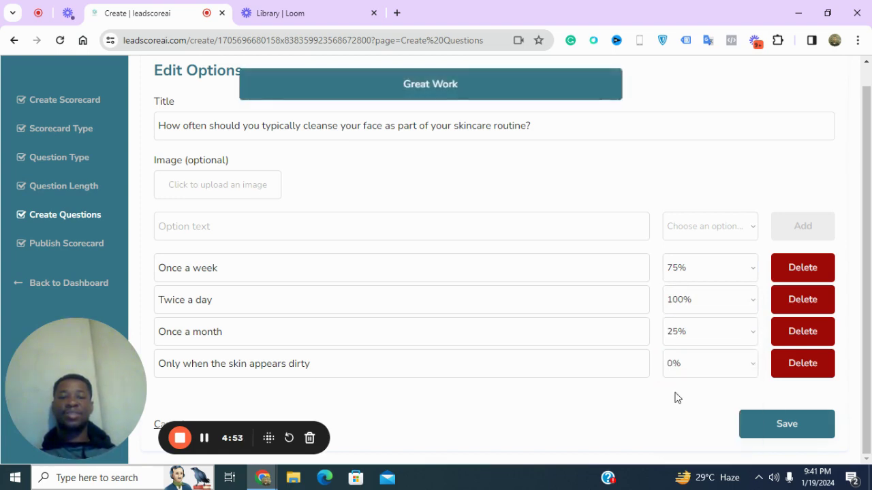
left_click(773, 427)
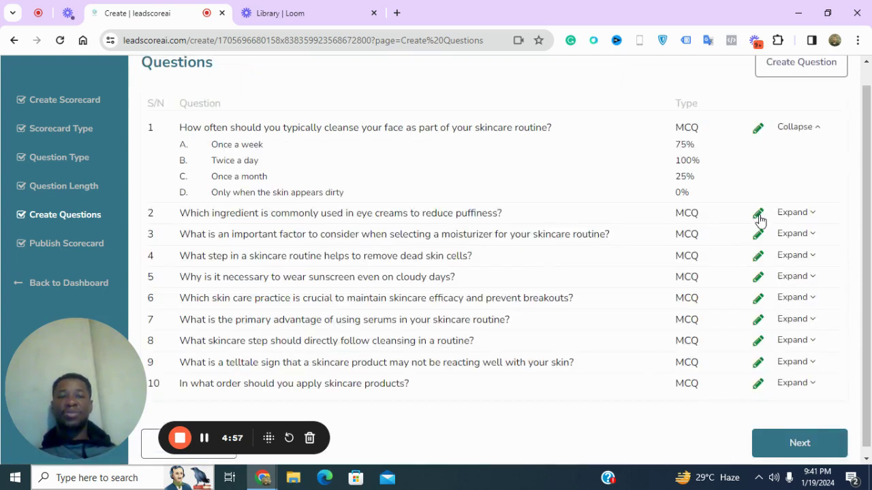
Score question 2's answers Salicylic acid 25% and Retinol 75%, and save
left_click(758, 214)
scroll(666, 302, "down", 1)
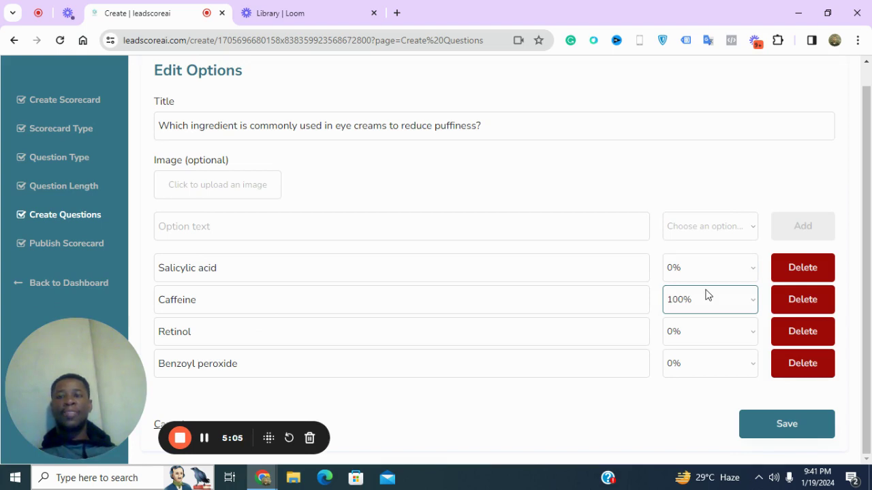
scroll(708, 294, "up", 1)
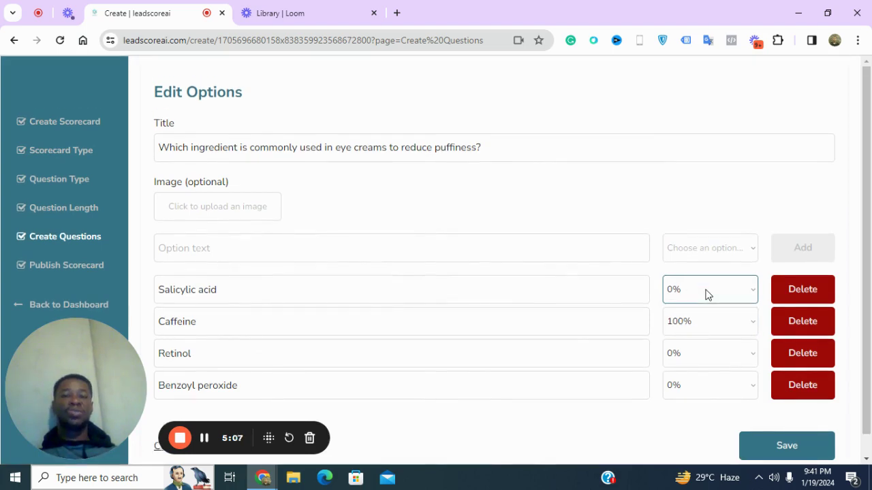
left_click(733, 300)
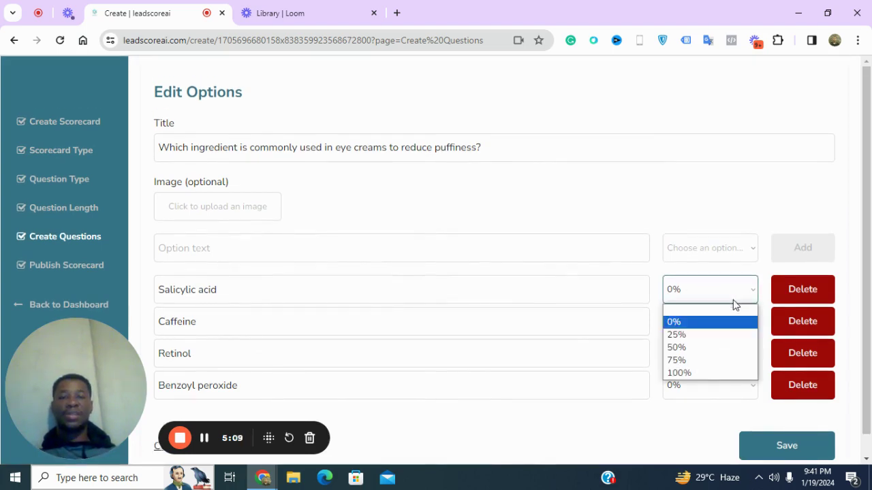
left_click(722, 333)
left_click(718, 351)
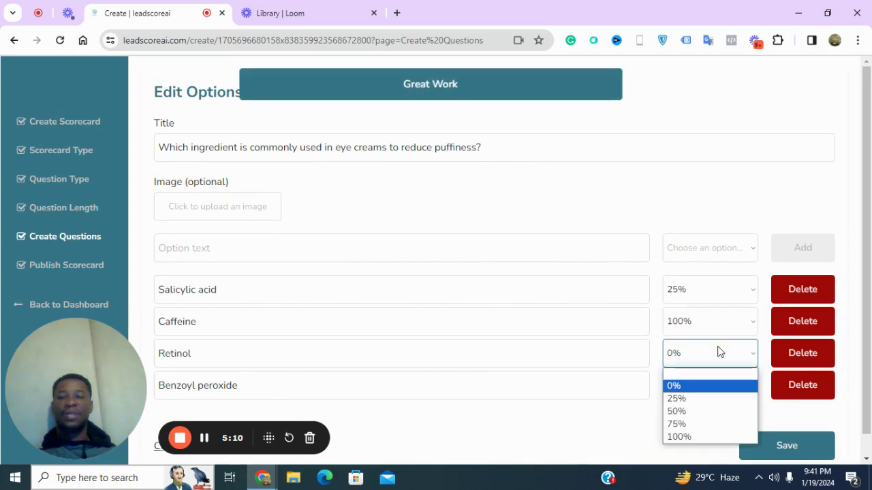
left_click(704, 423)
left_click(769, 456)
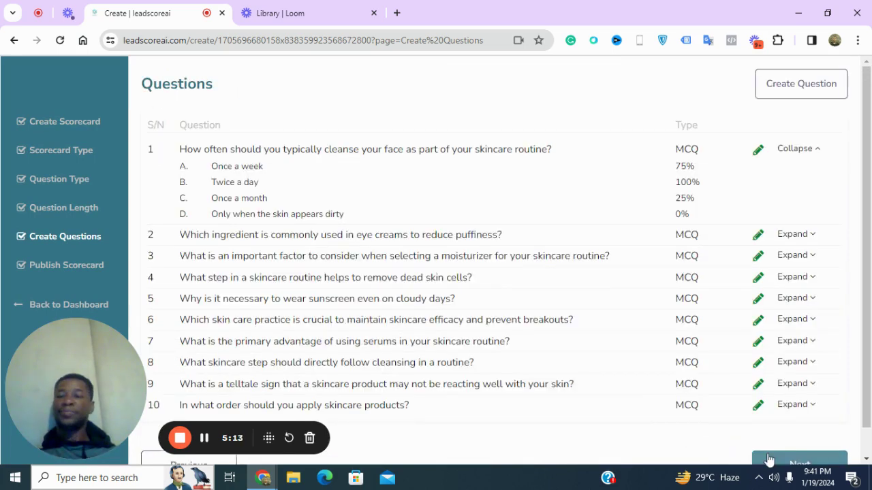
Leave question 3 unchanged, collapse question 1 and continue to Publish Now
left_click(756, 262)
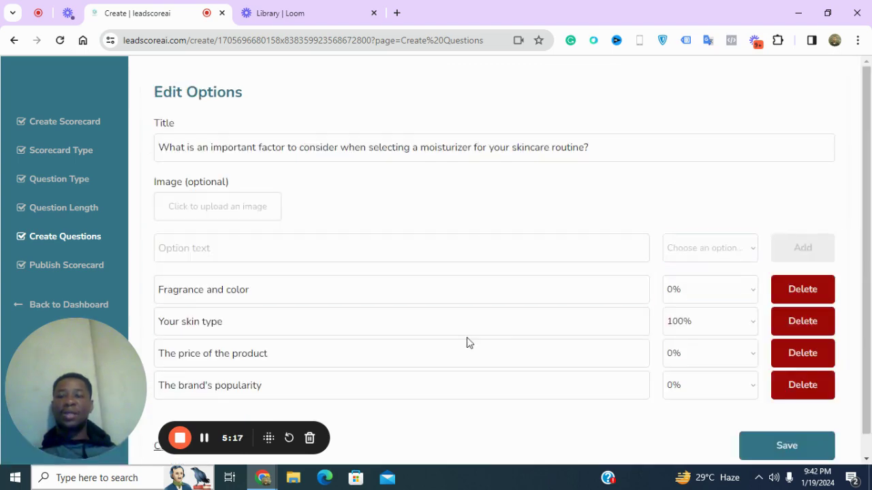
left_click(207, 445)
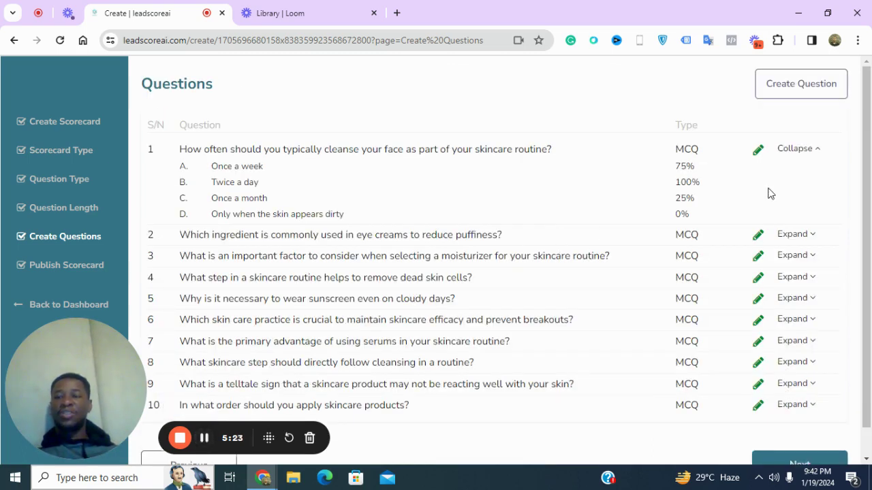
left_click(808, 150)
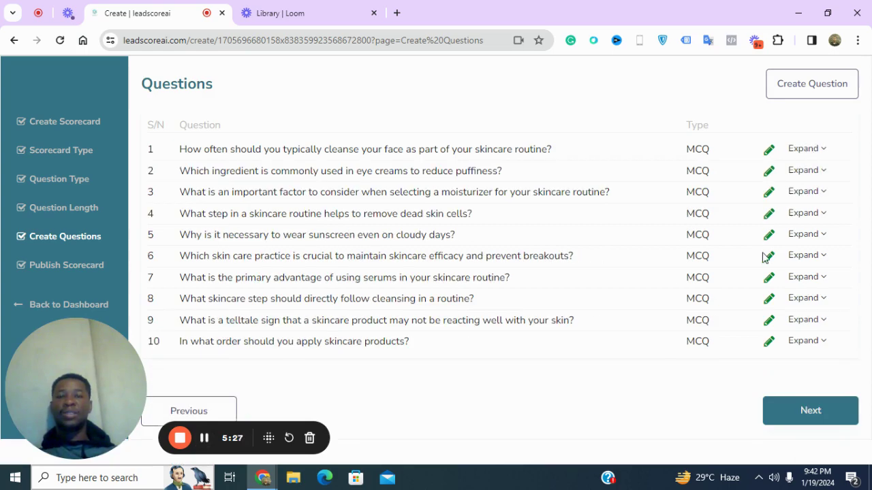
left_click(813, 415)
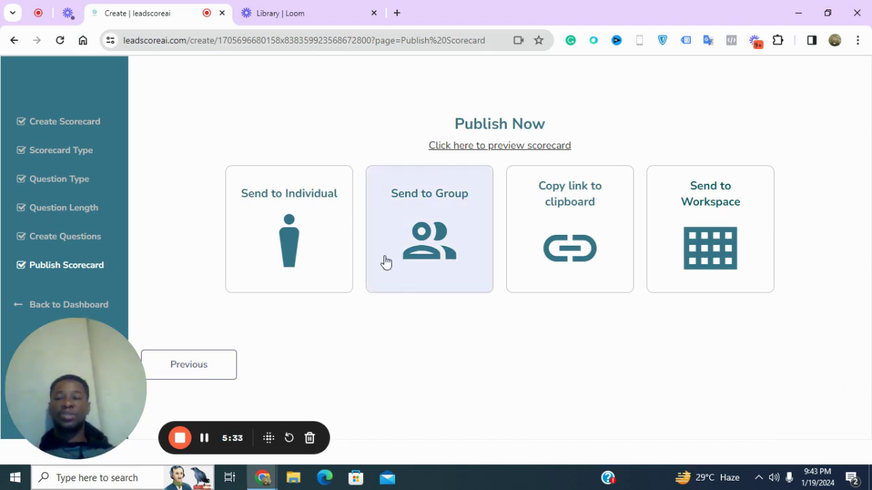
Review the Send to Individual email form's name and subject fields, then cancel it
left_click(315, 247)
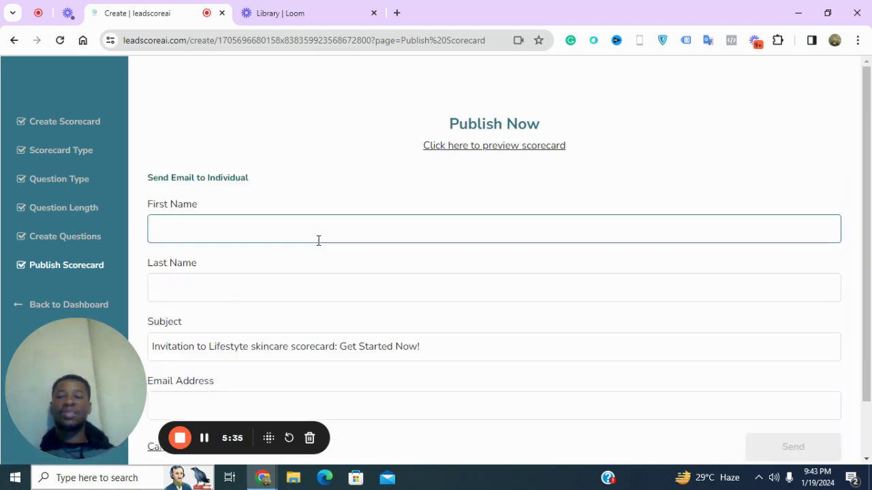
left_click(266, 293)
scroll(266, 300, "down", 1)
left_click(268, 305)
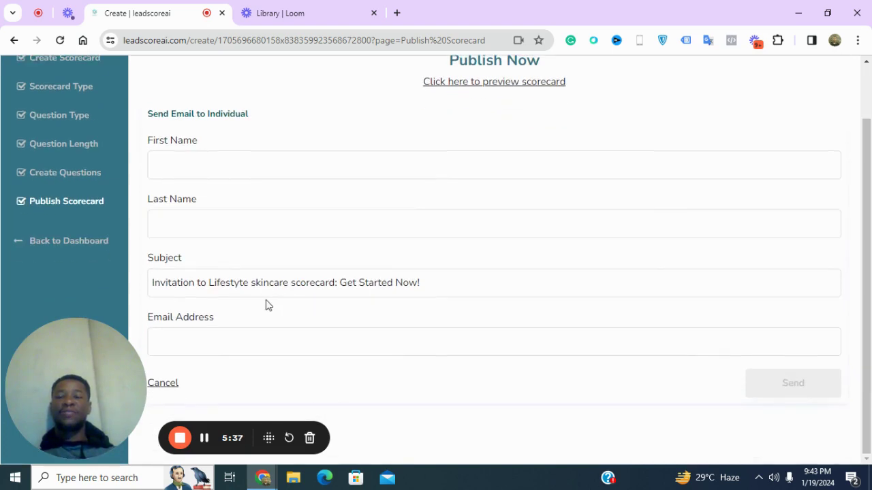
left_click(252, 278)
left_click(249, 160)
left_click(250, 230)
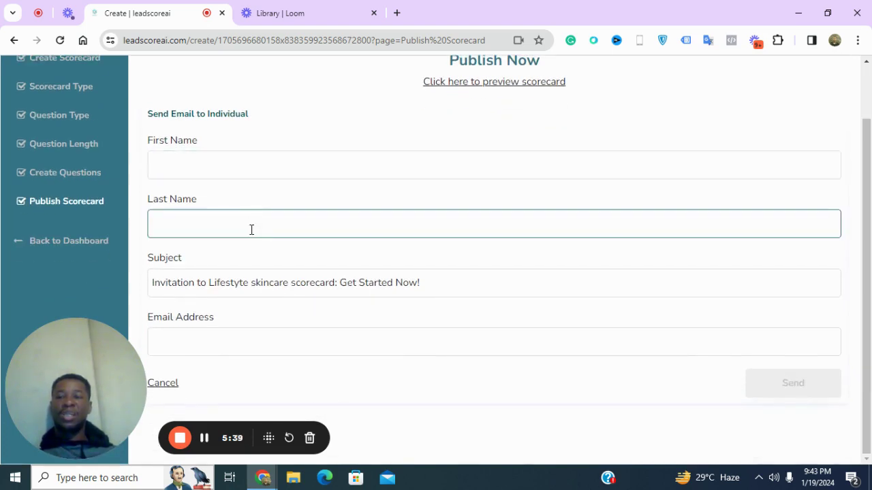
left_click(246, 278)
left_click(244, 314)
left_click(317, 277)
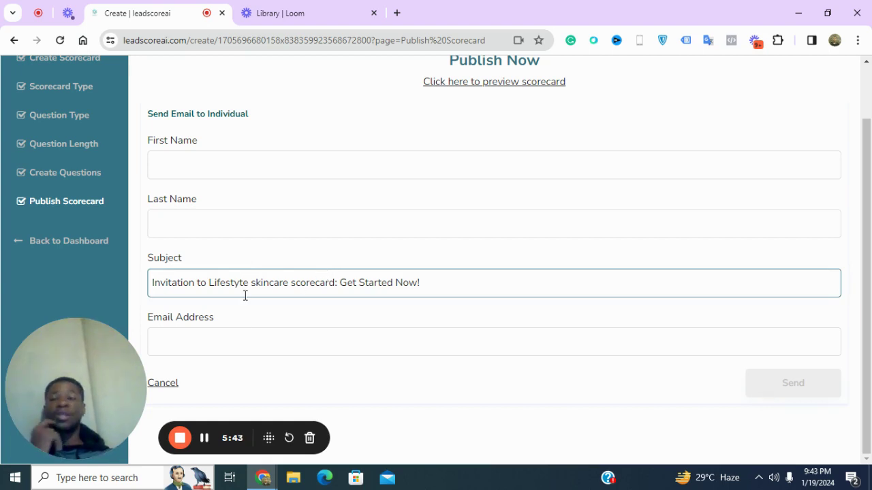
left_click(185, 416)
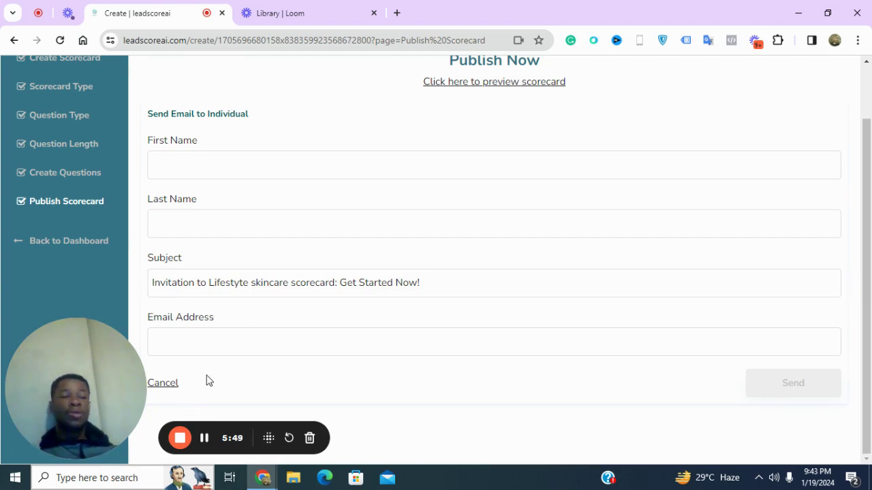
left_click(163, 383)
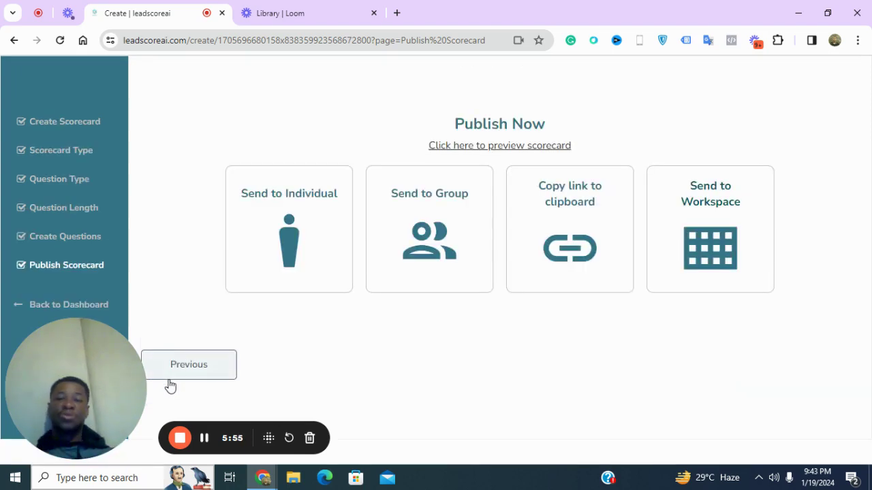
Check the Send to Group form, cancel it, and copy the scorecard link to the clipboard
left_click(420, 232)
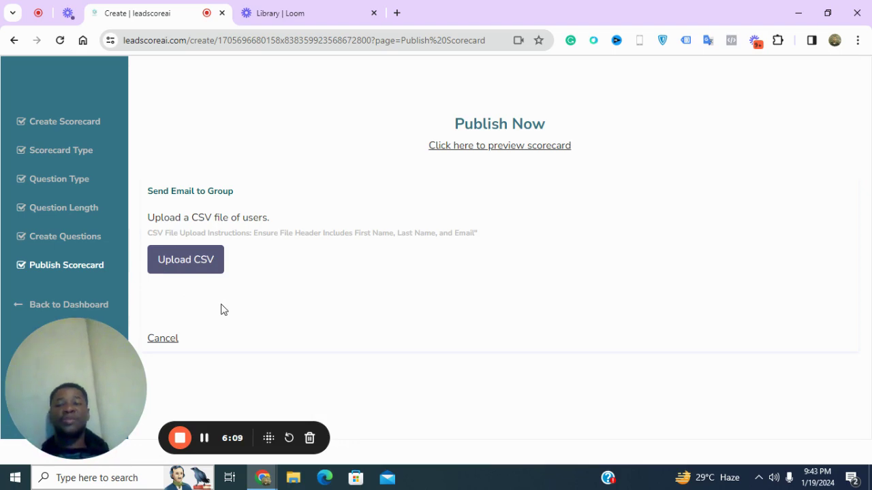
left_click(169, 341)
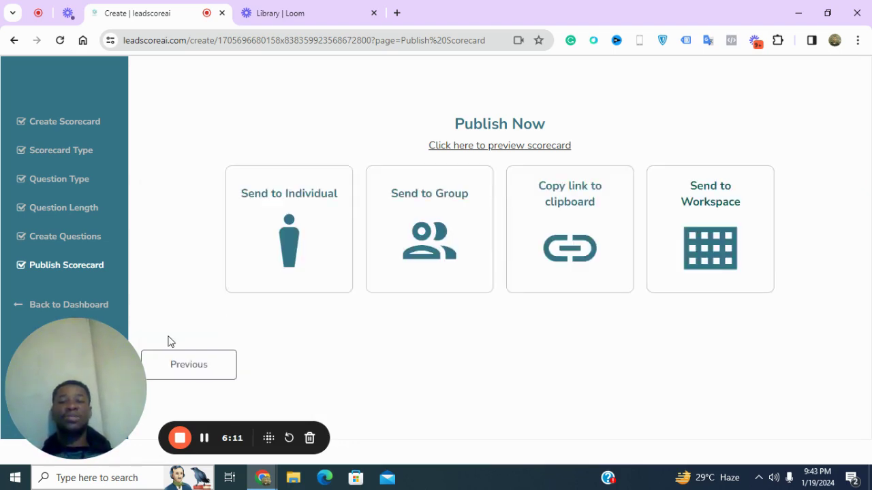
left_click(565, 235)
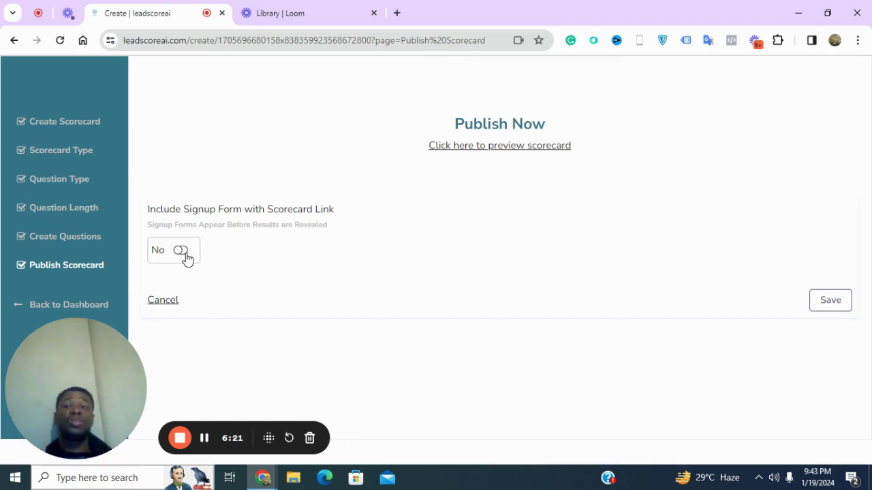
Save a signup form without phone, headed 'Sign up below and book a consultation with a skincare consultant.'
left_click(181, 252)
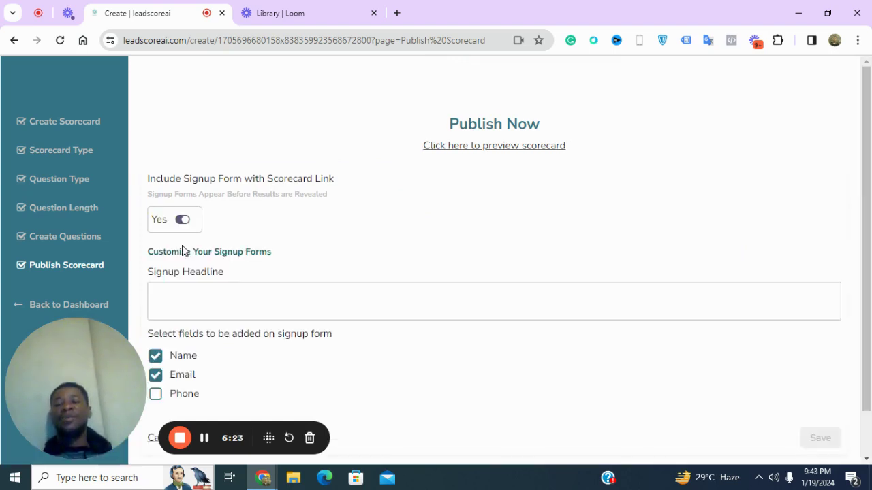
scroll(204, 276, "down", 1)
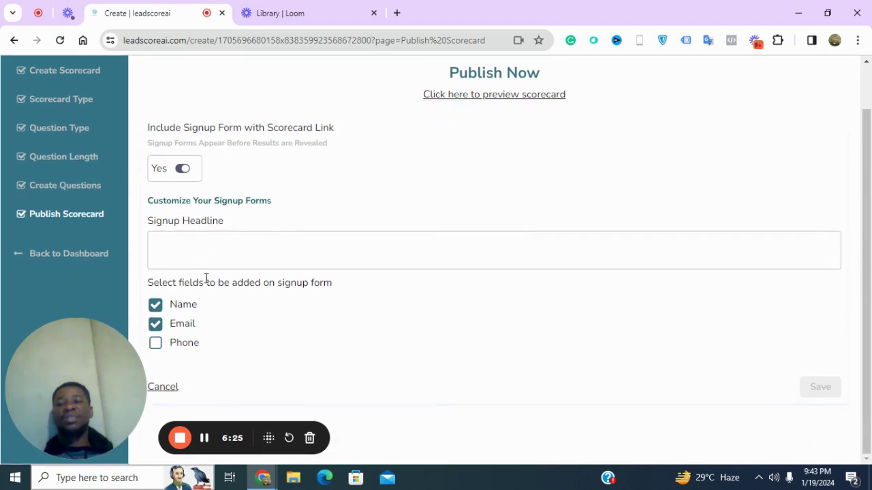
left_click(218, 234)
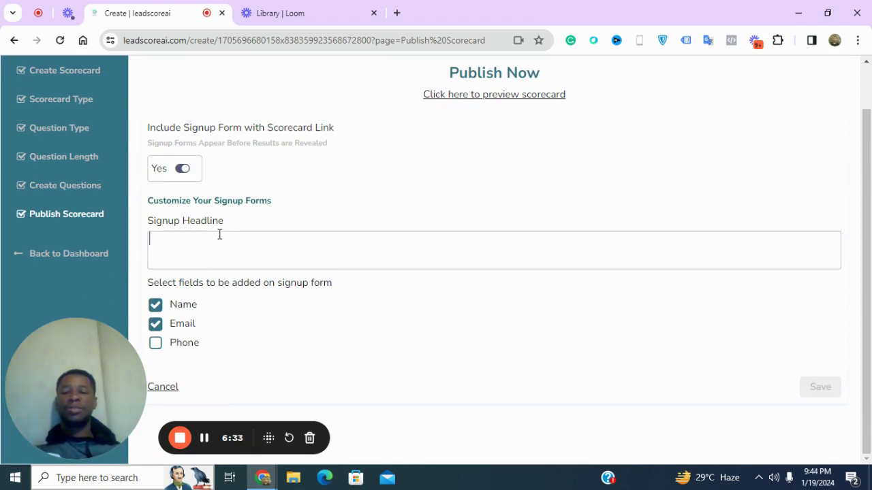
type("Sign up below s")
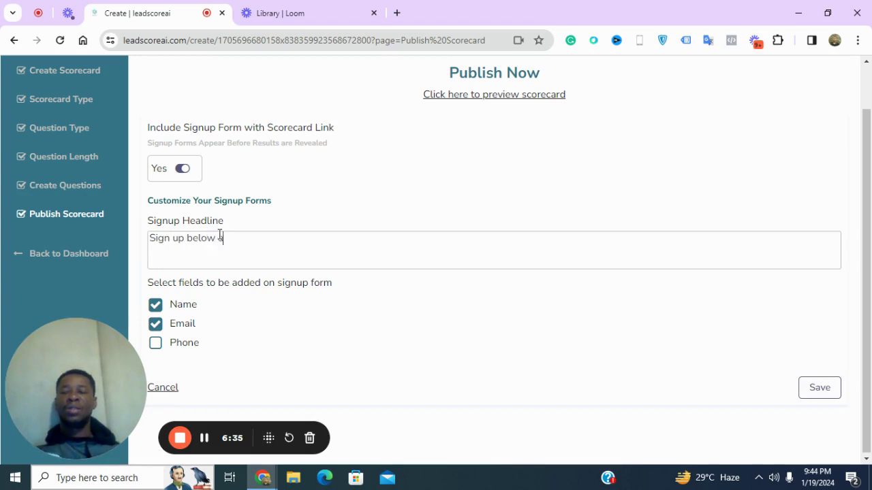
type("nd book a consulta")
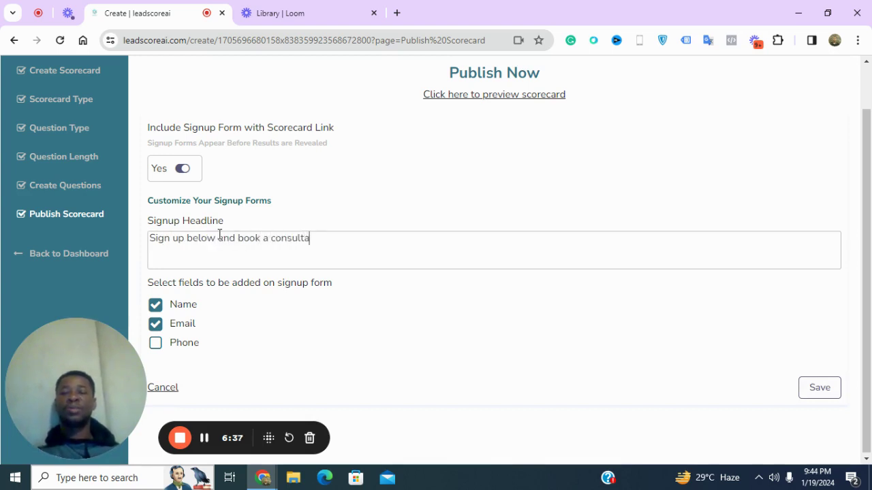
type("tion with a ")
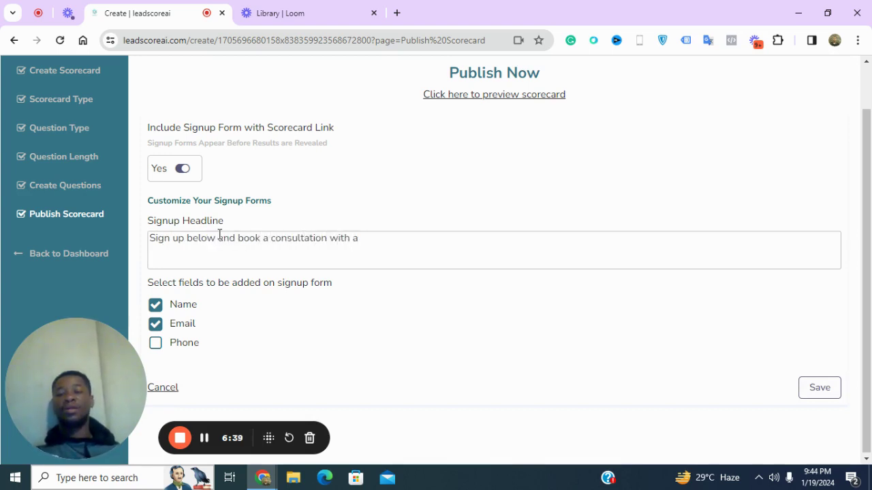
type("skincare")
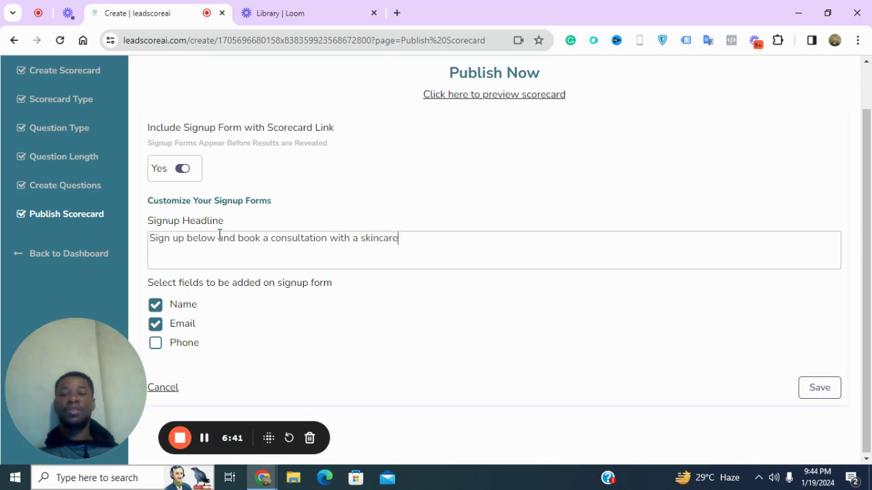
type(" consultant.")
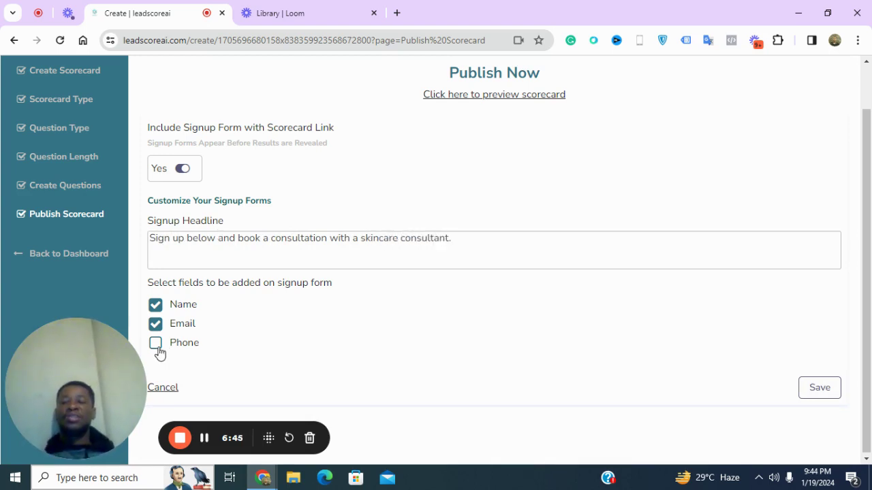
left_click(156, 345)
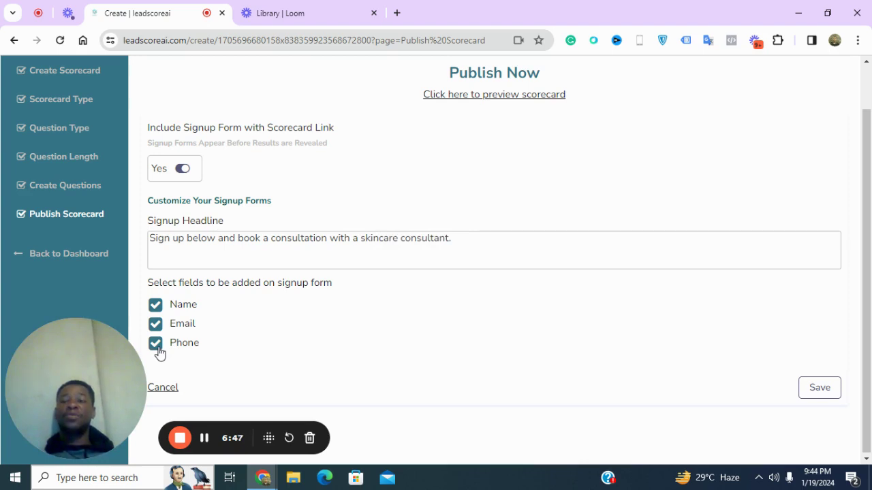
left_click(157, 347)
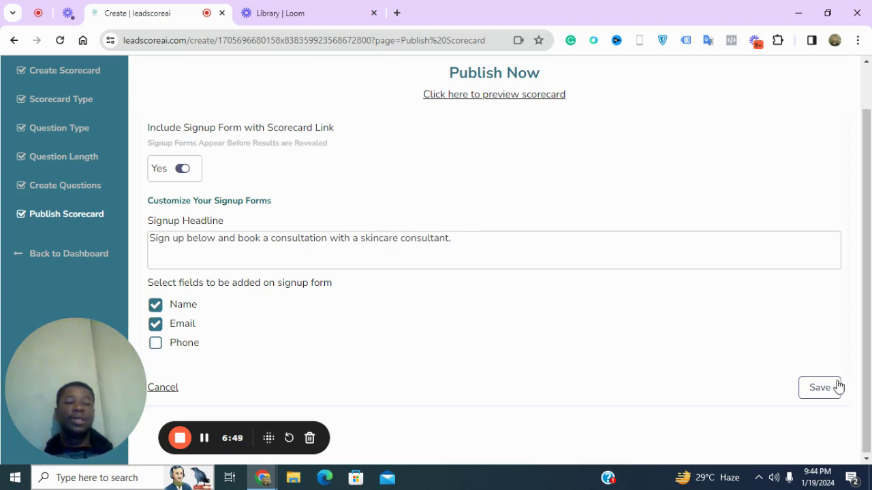
left_click(828, 393)
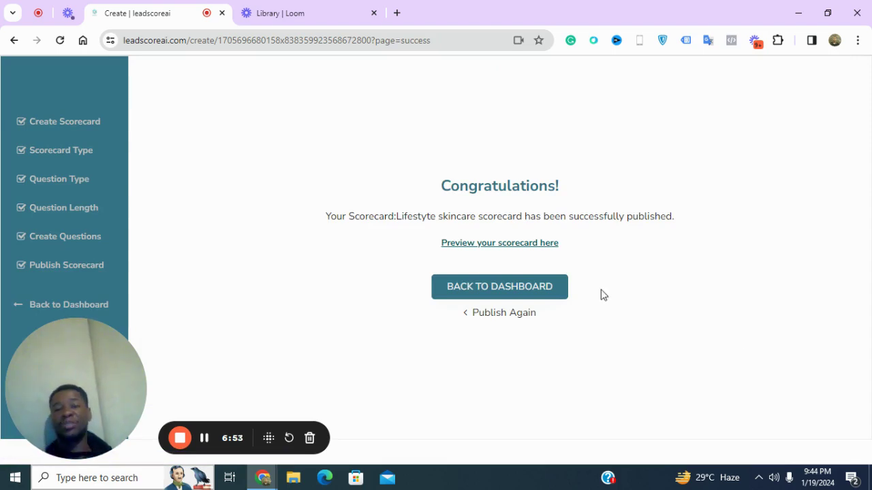
left_click(525, 243)
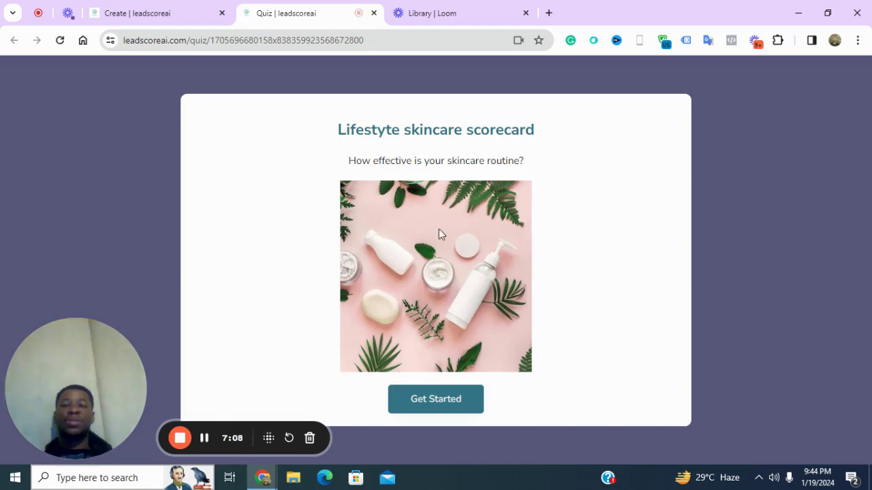
left_click(369, 40)
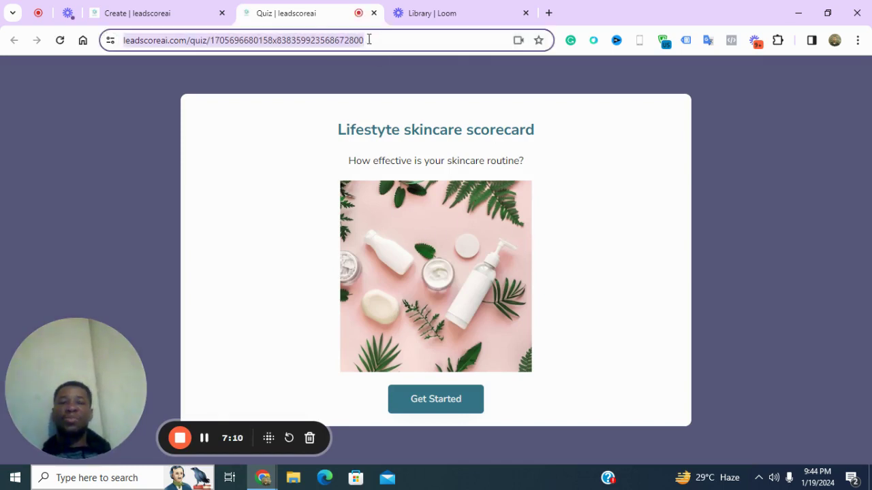
left_click(834, 40)
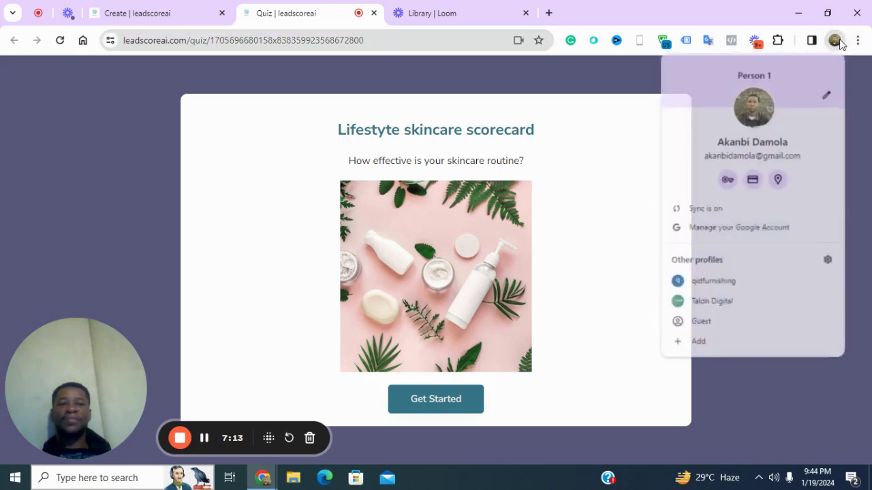
Load the pasted quiz link in another profile's new window and start the quiz
left_click(702, 304)
key("ctrl+v")
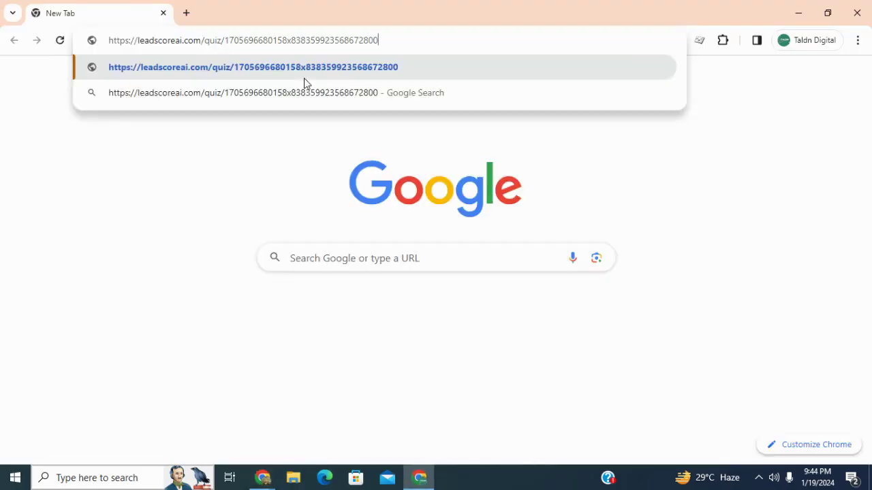
key("Return")
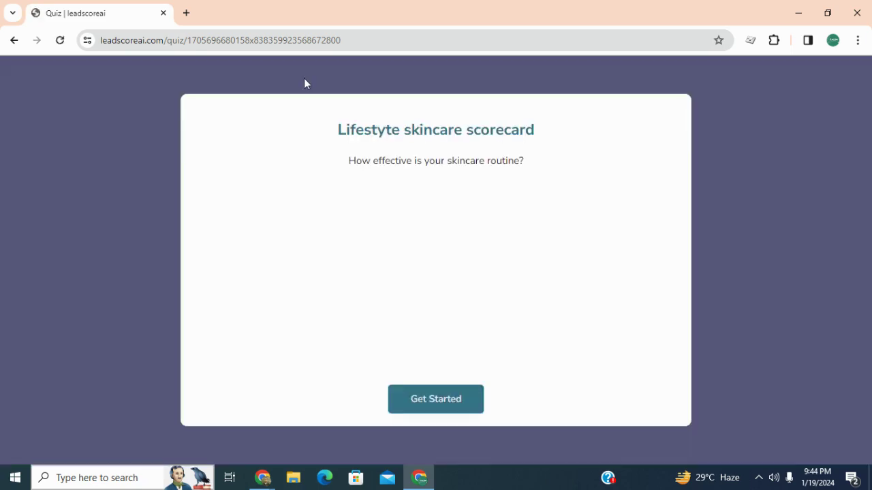
left_click(466, 398)
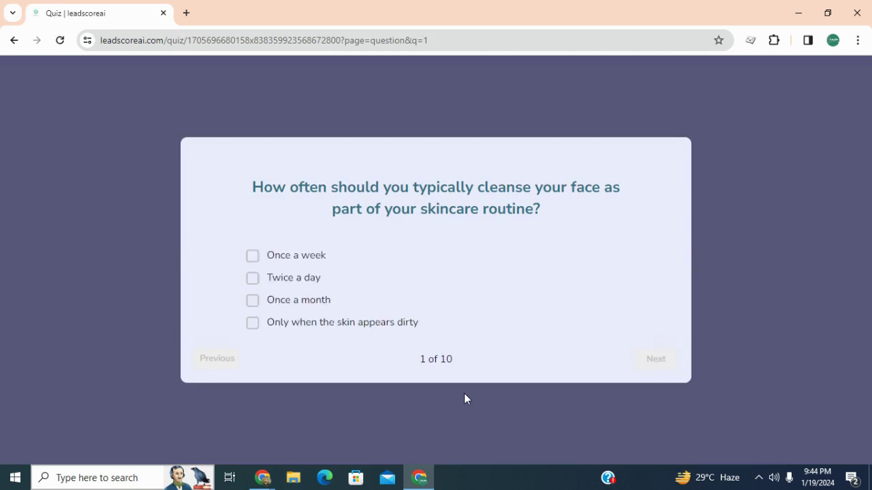
Answer questions 1–5: Twice a day, Caffeine, Fragrance and color, Moisturizing, UV rays only on sunny days
left_click(253, 279)
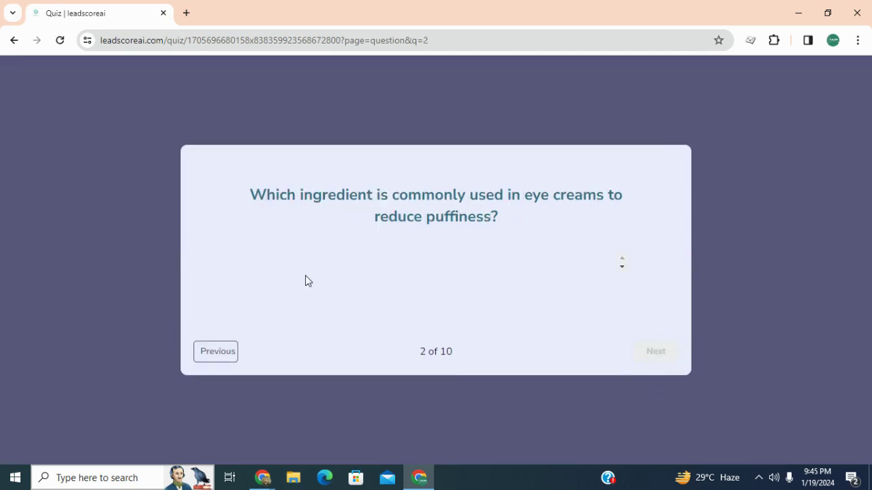
left_click(275, 282)
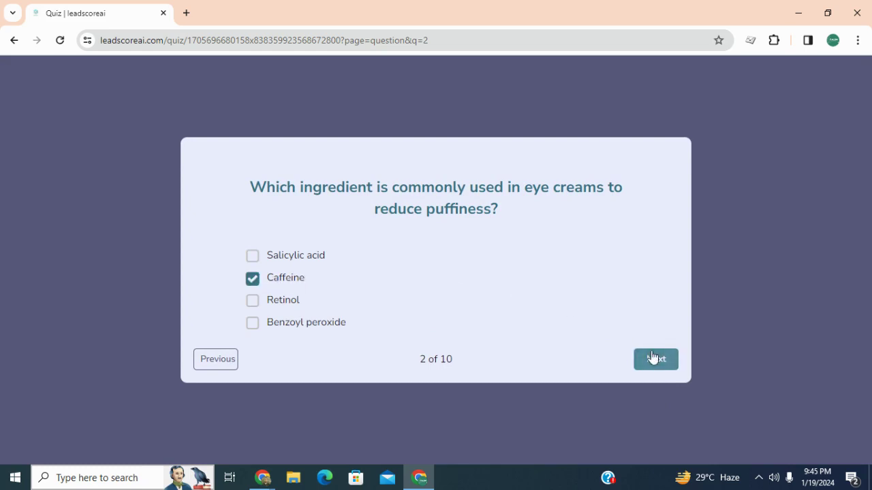
left_click(654, 359)
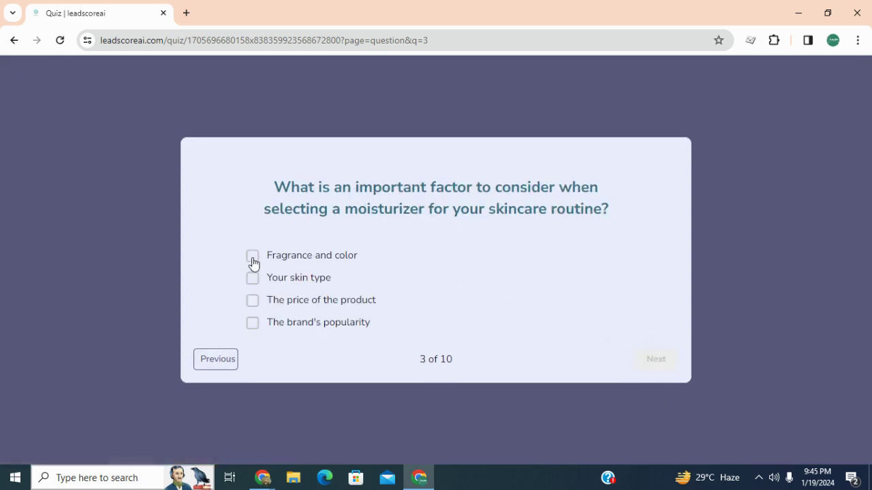
left_click(251, 259)
left_click(647, 360)
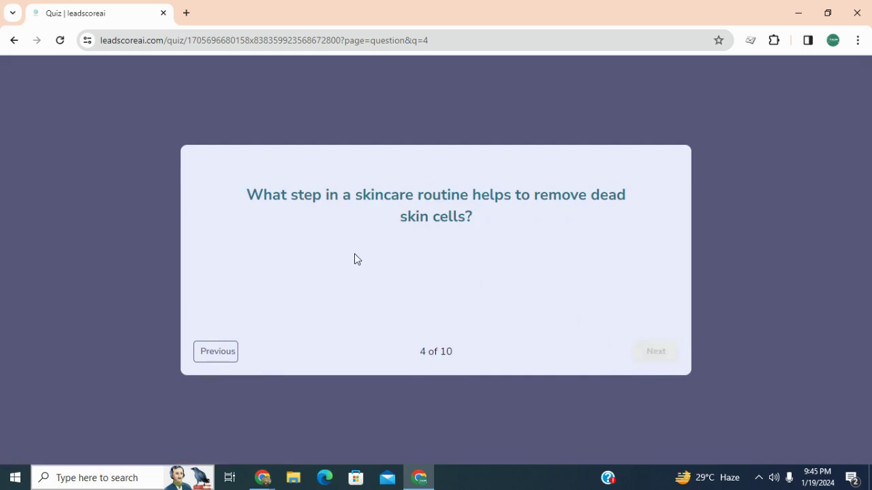
left_click(251, 304)
left_click(643, 359)
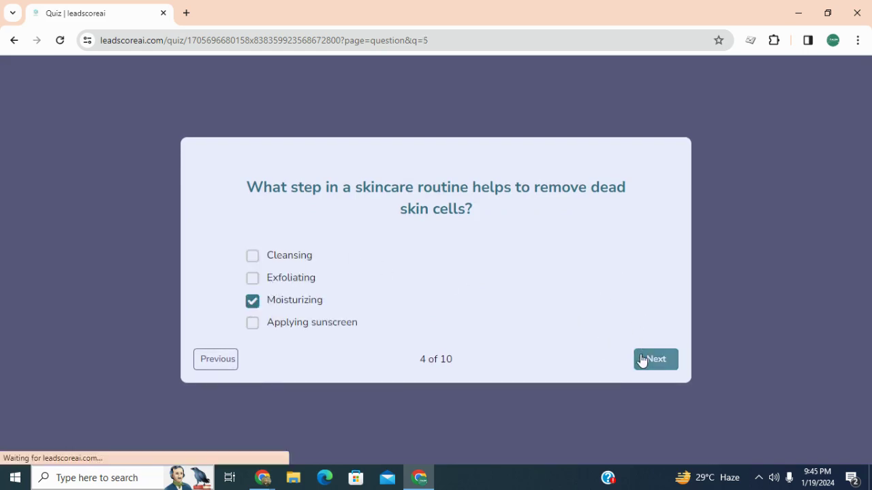
left_click(252, 256)
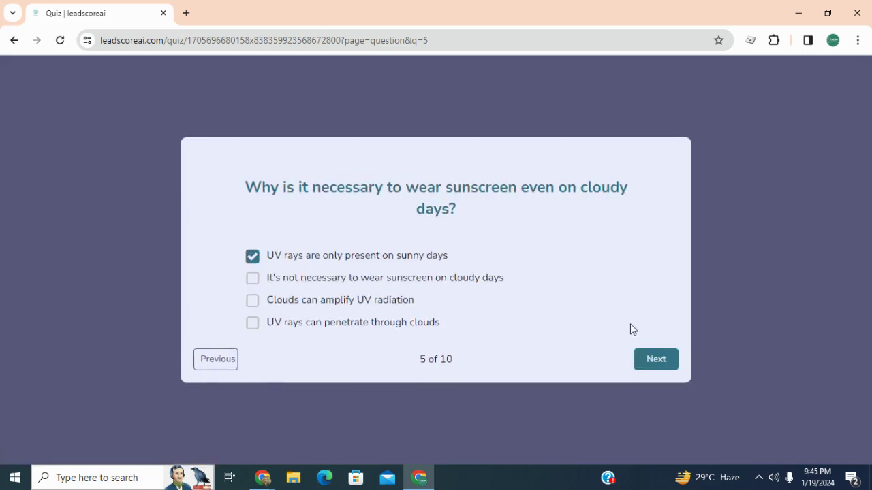
left_click(646, 361)
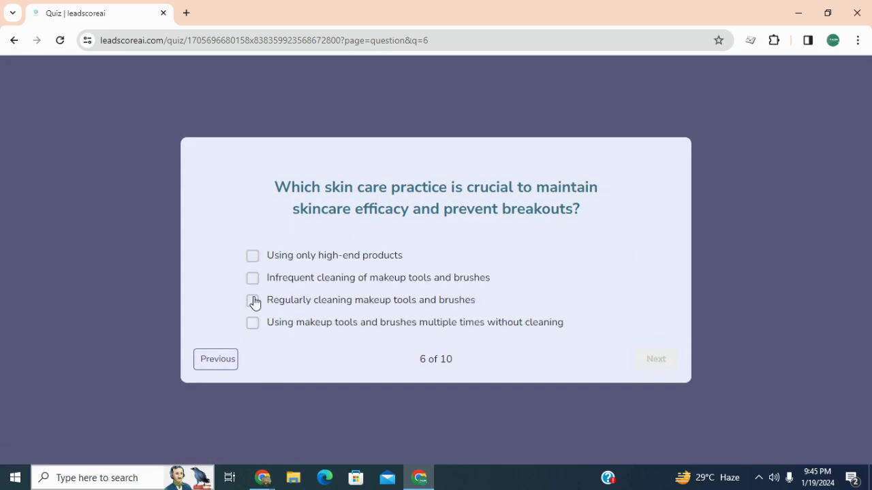
Answer questions 6–10 (cleaning makeup tools, serums hydrate only, applying makeup, no texture change, thickest to thinnest) and finish
left_click(252, 301)
left_click(646, 369)
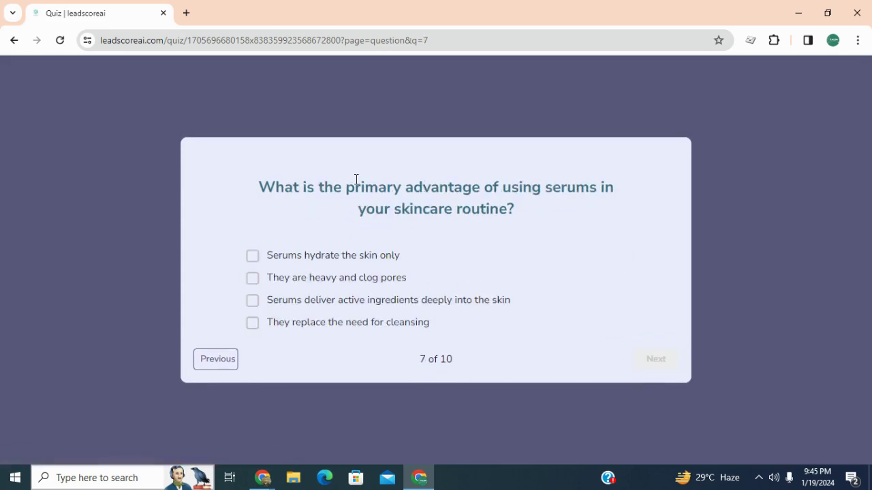
left_click(253, 257)
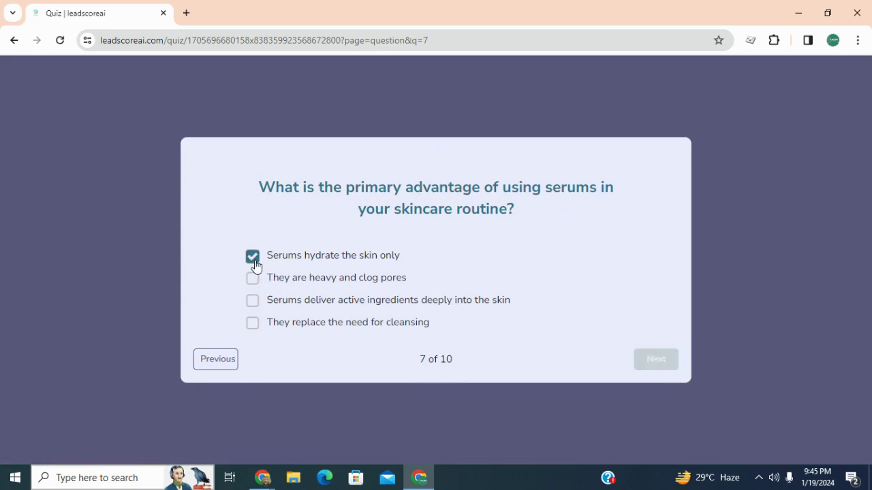
left_click(671, 361)
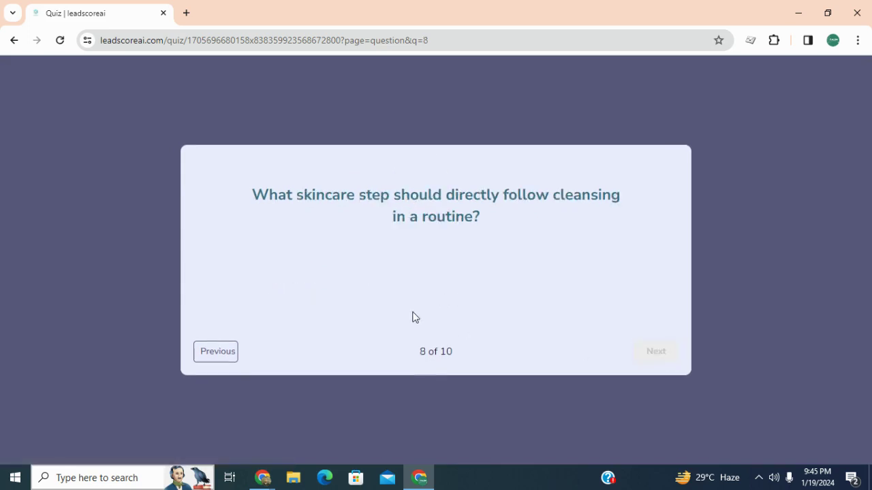
left_click(254, 277)
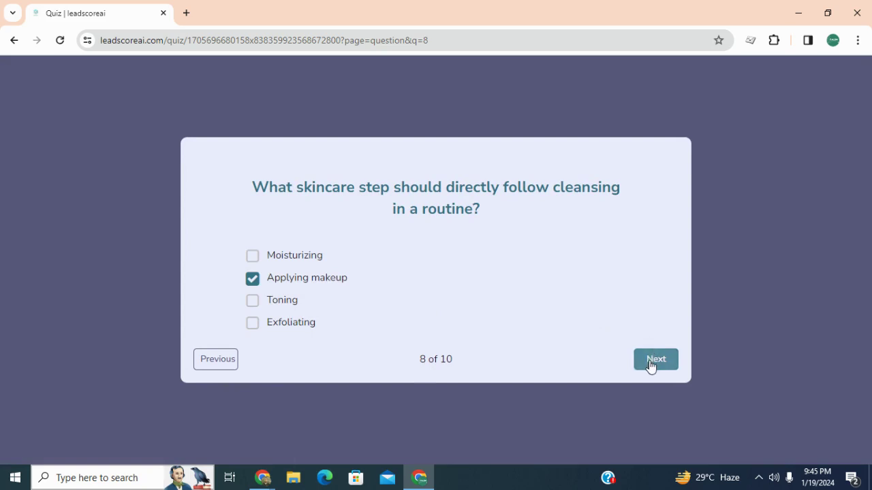
left_click(650, 363)
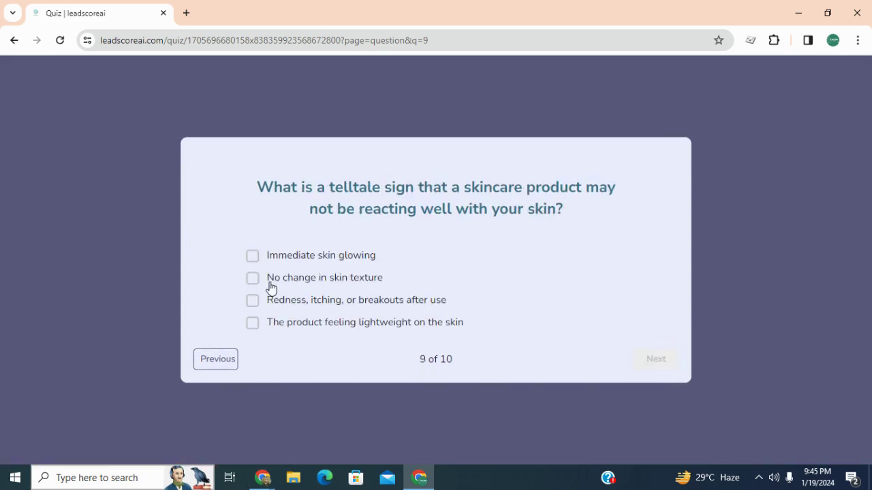
left_click(262, 282)
left_click(659, 361)
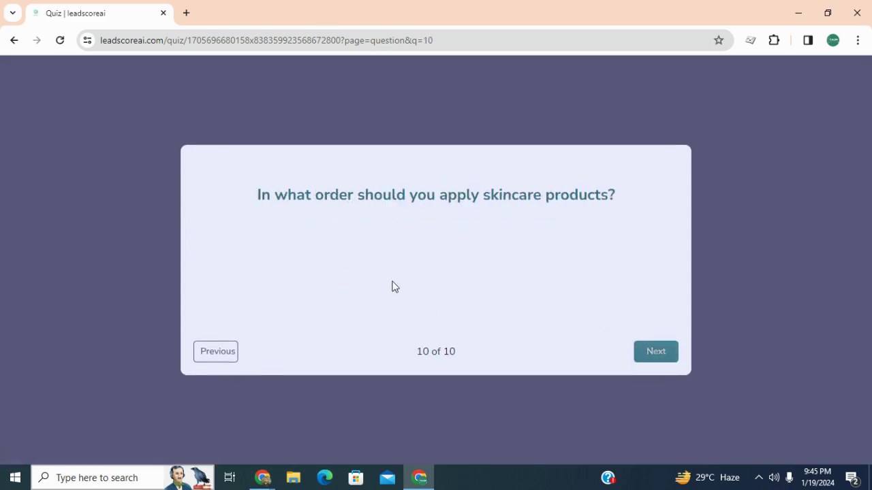
left_click(254, 289)
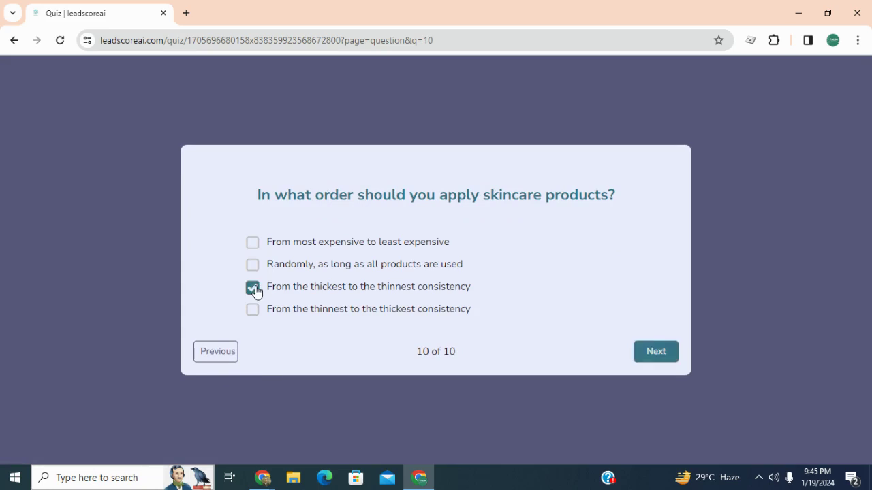
left_click(642, 353)
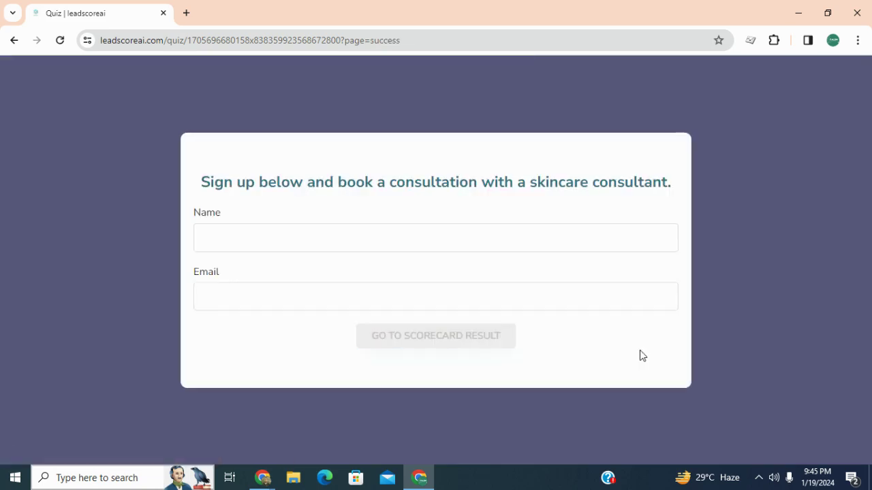
Enter the respondent's full name and e-mail, fixing the swapped fields, and submit for the scorecard result
left_click(422, 230)
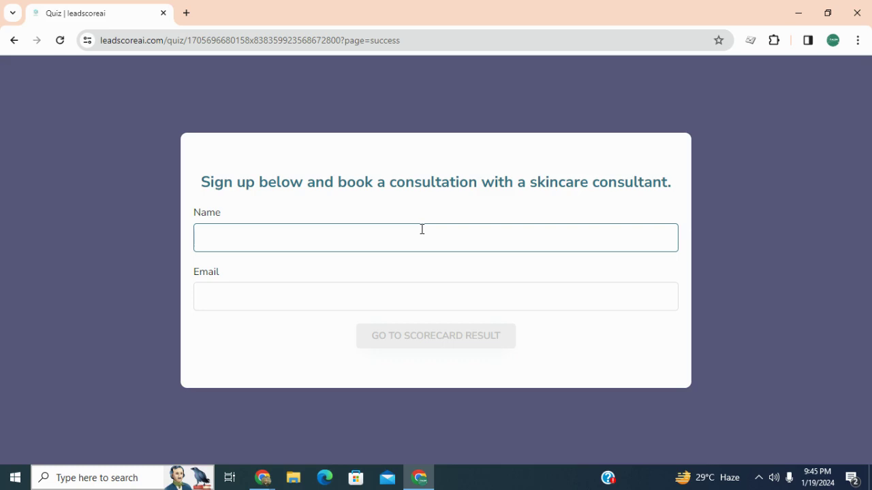
key("Tab")
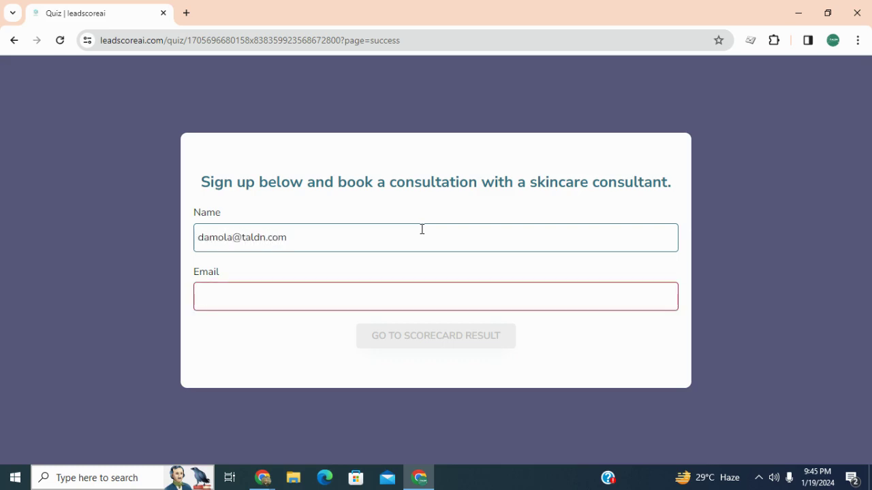
key("ctrl+a")
key("ctrl+c")
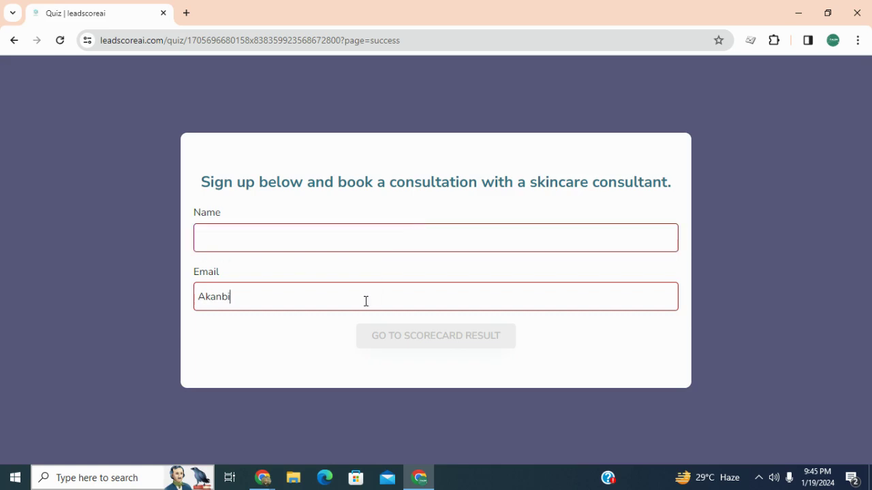
key("ctrl+a")
key("ctrl+v")
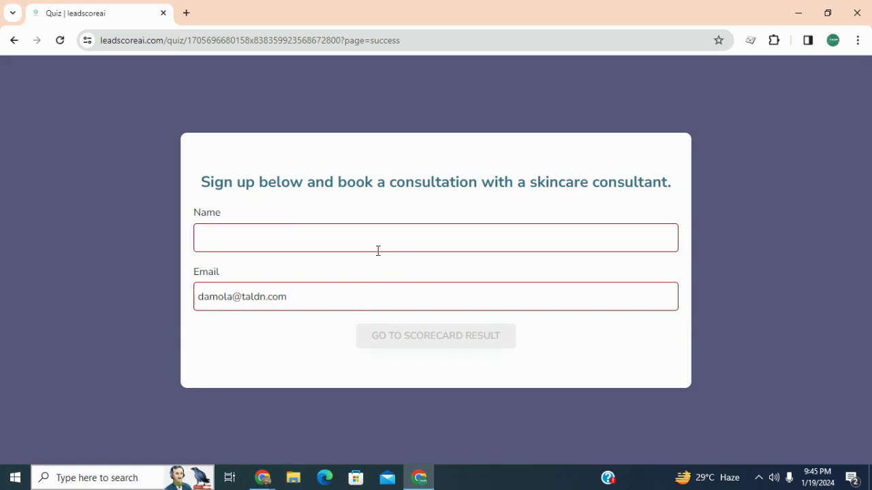
left_click(385, 238)
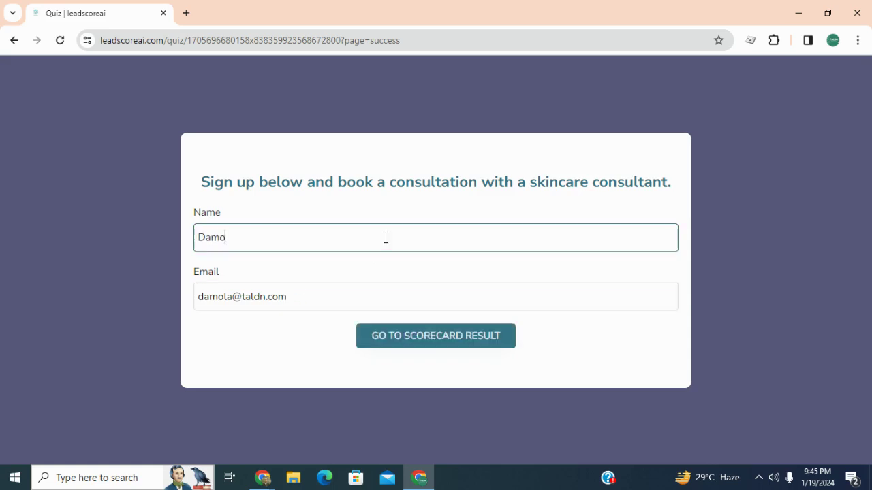
left_click(425, 343)
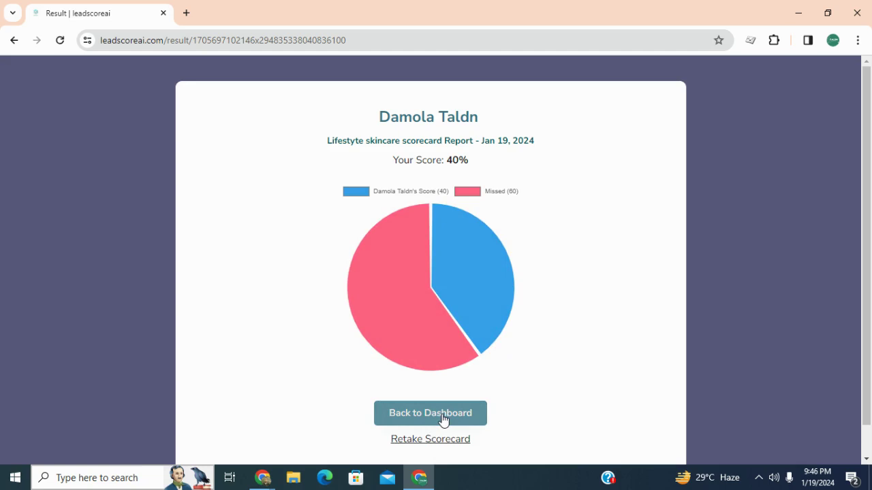
After reviewing the 40% result, switch back to the original Chrome quiz window
mouse_move(258, 483)
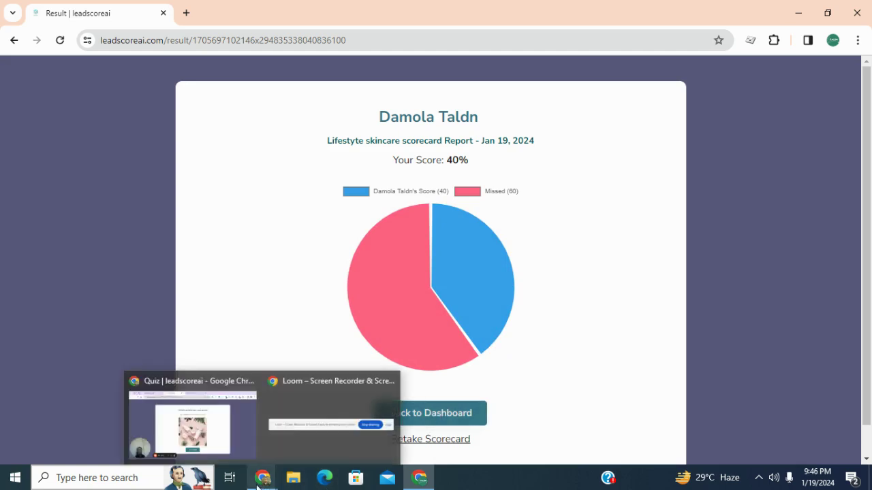
left_click(230, 447)
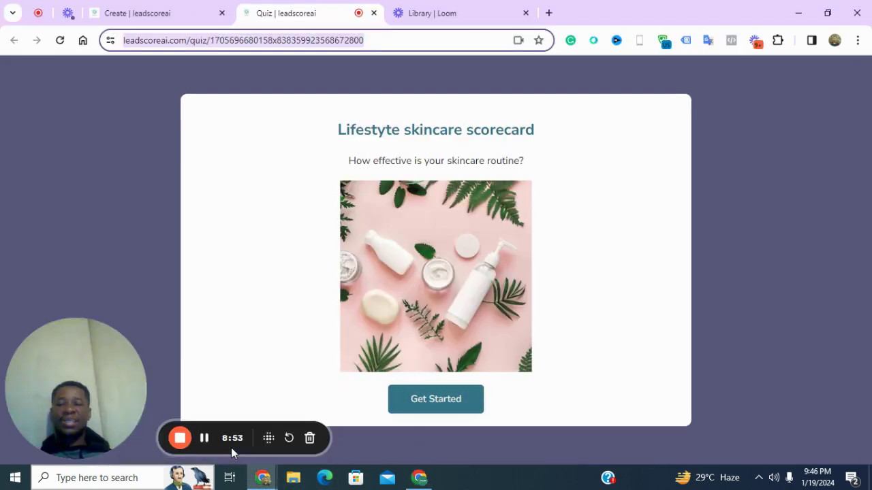